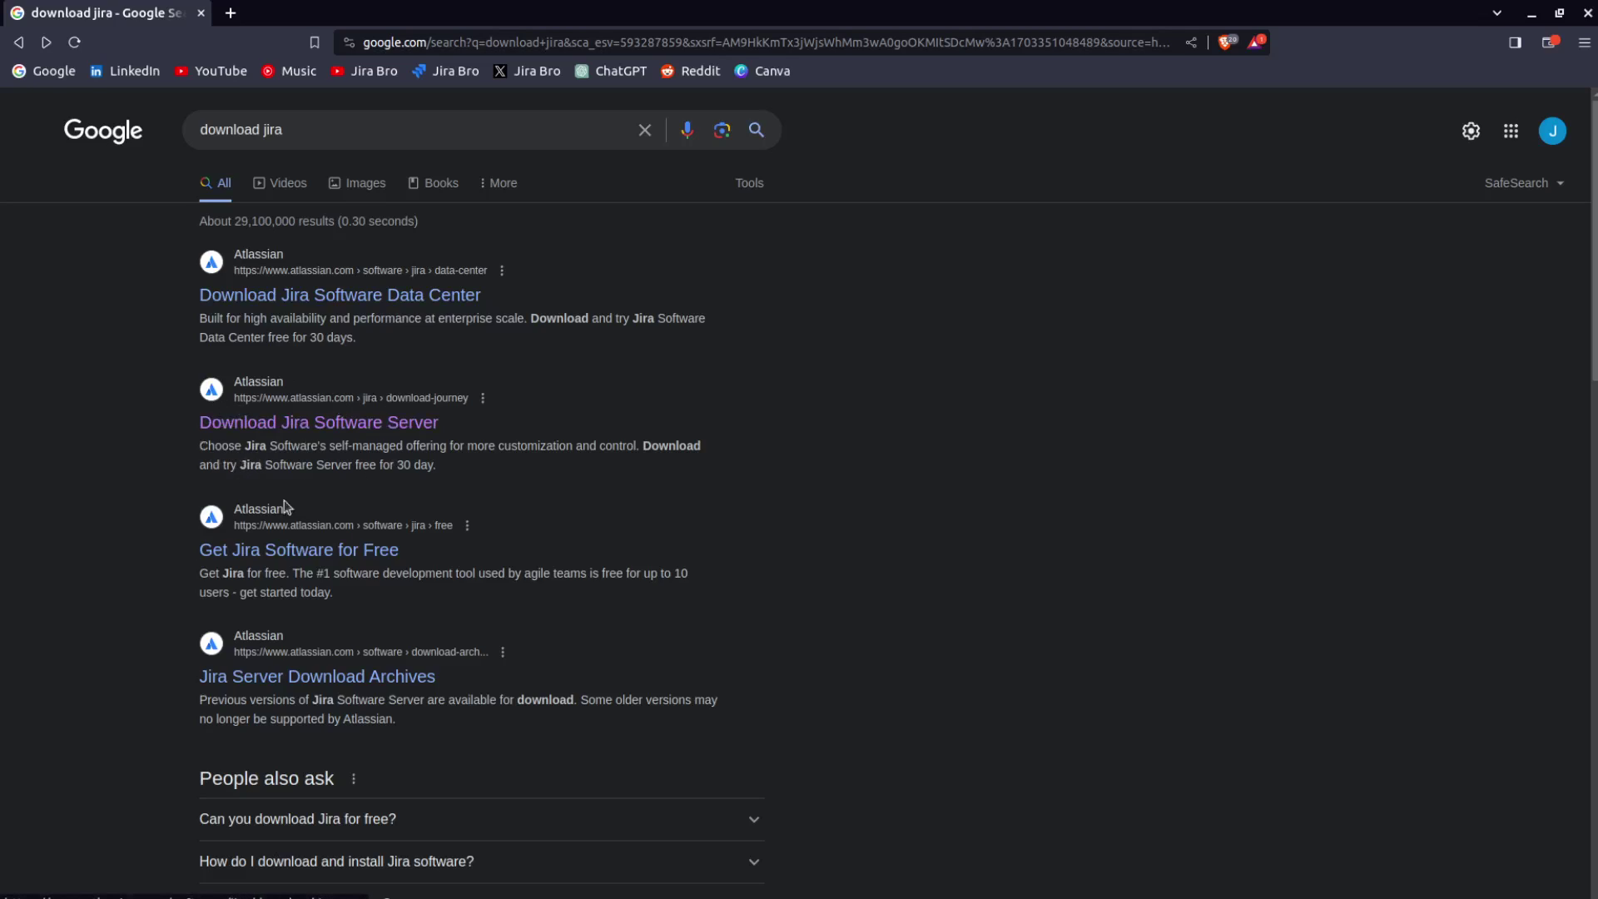
Choose the Data Center trial on your own hardware for Linux 64 Bit, accepting the licence agreement.
{"action": "left_click", "coordinate": [295, 414]}
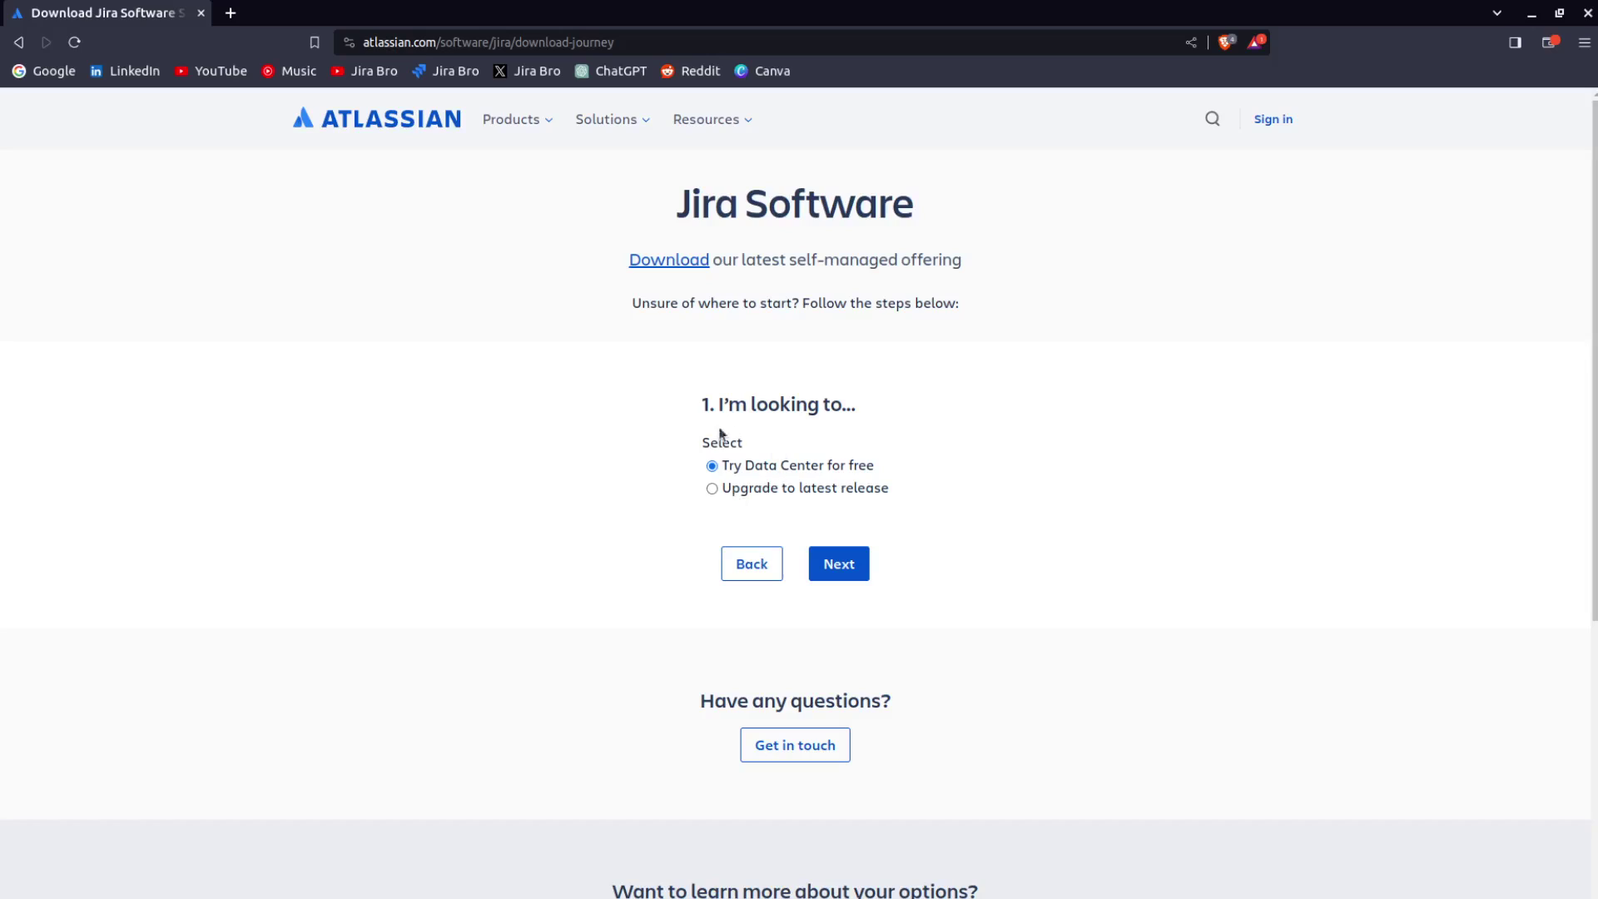
{"action": "left_click", "coordinate": [839, 563]}
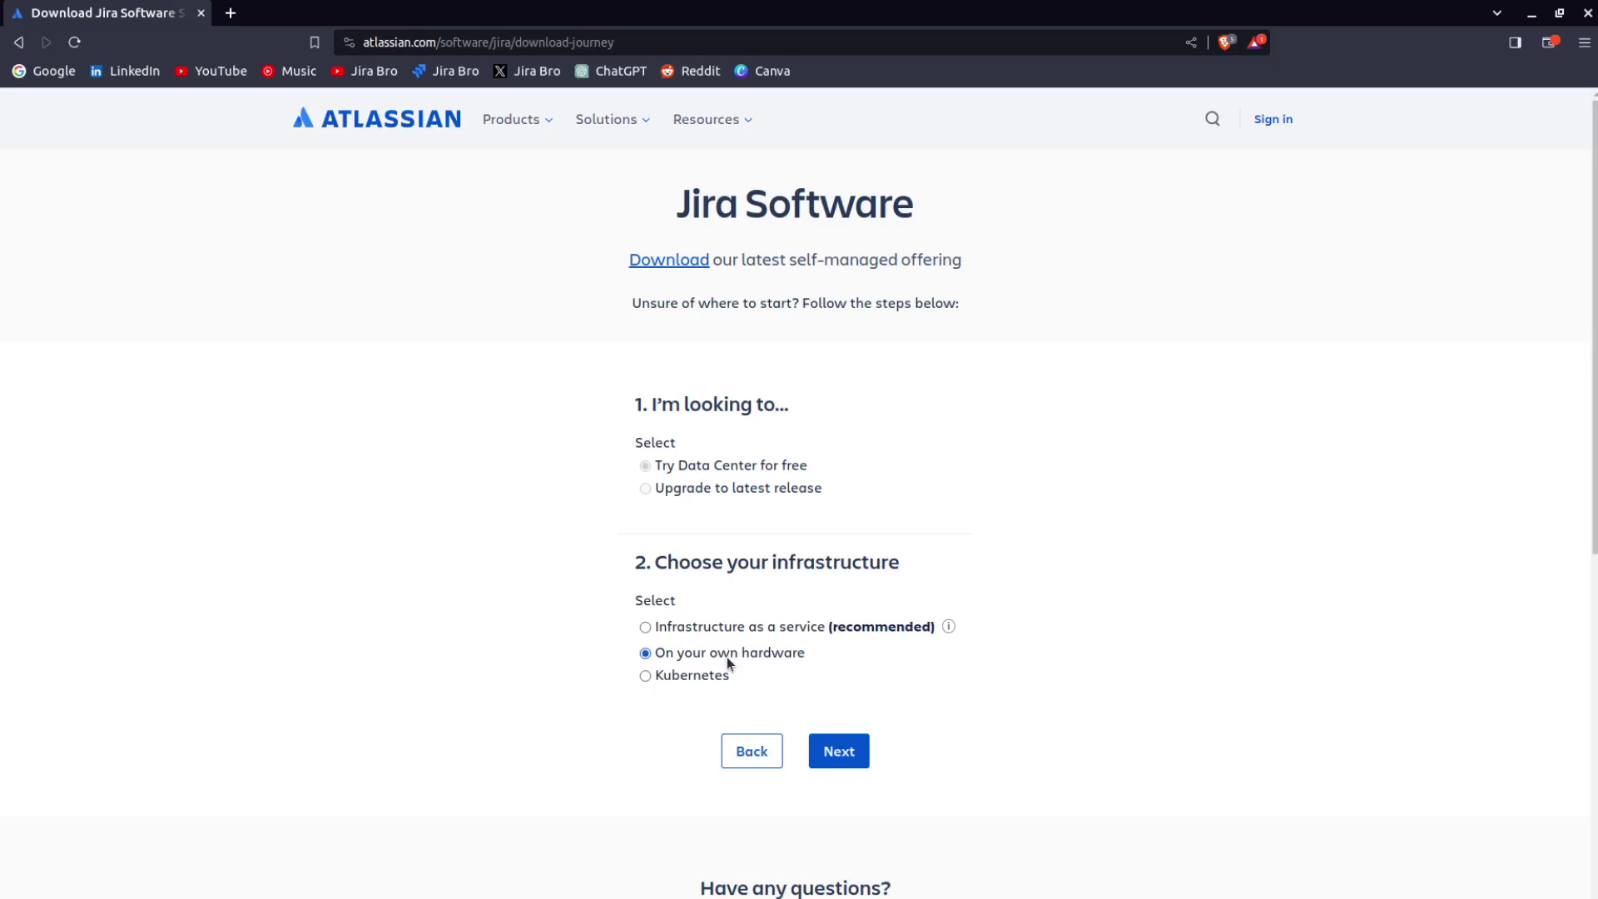
{"action": "left_click", "coordinate": [842, 753]}
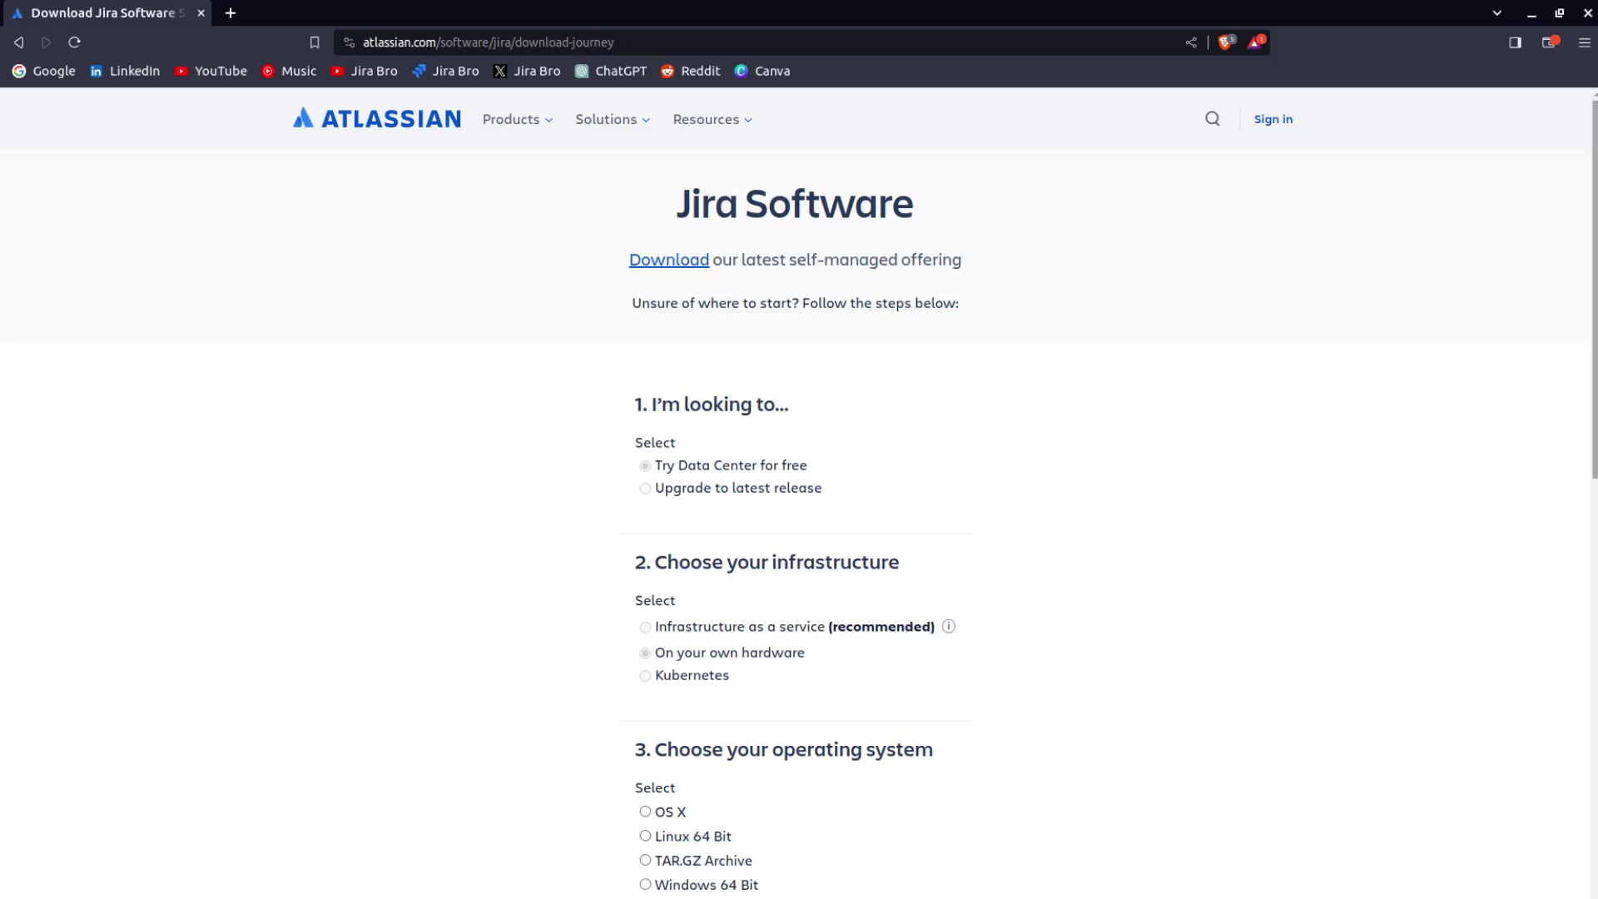
{"action": "left_click_drag", "start_coordinate": [1594, 359], "coordinate": [1593, 518]}
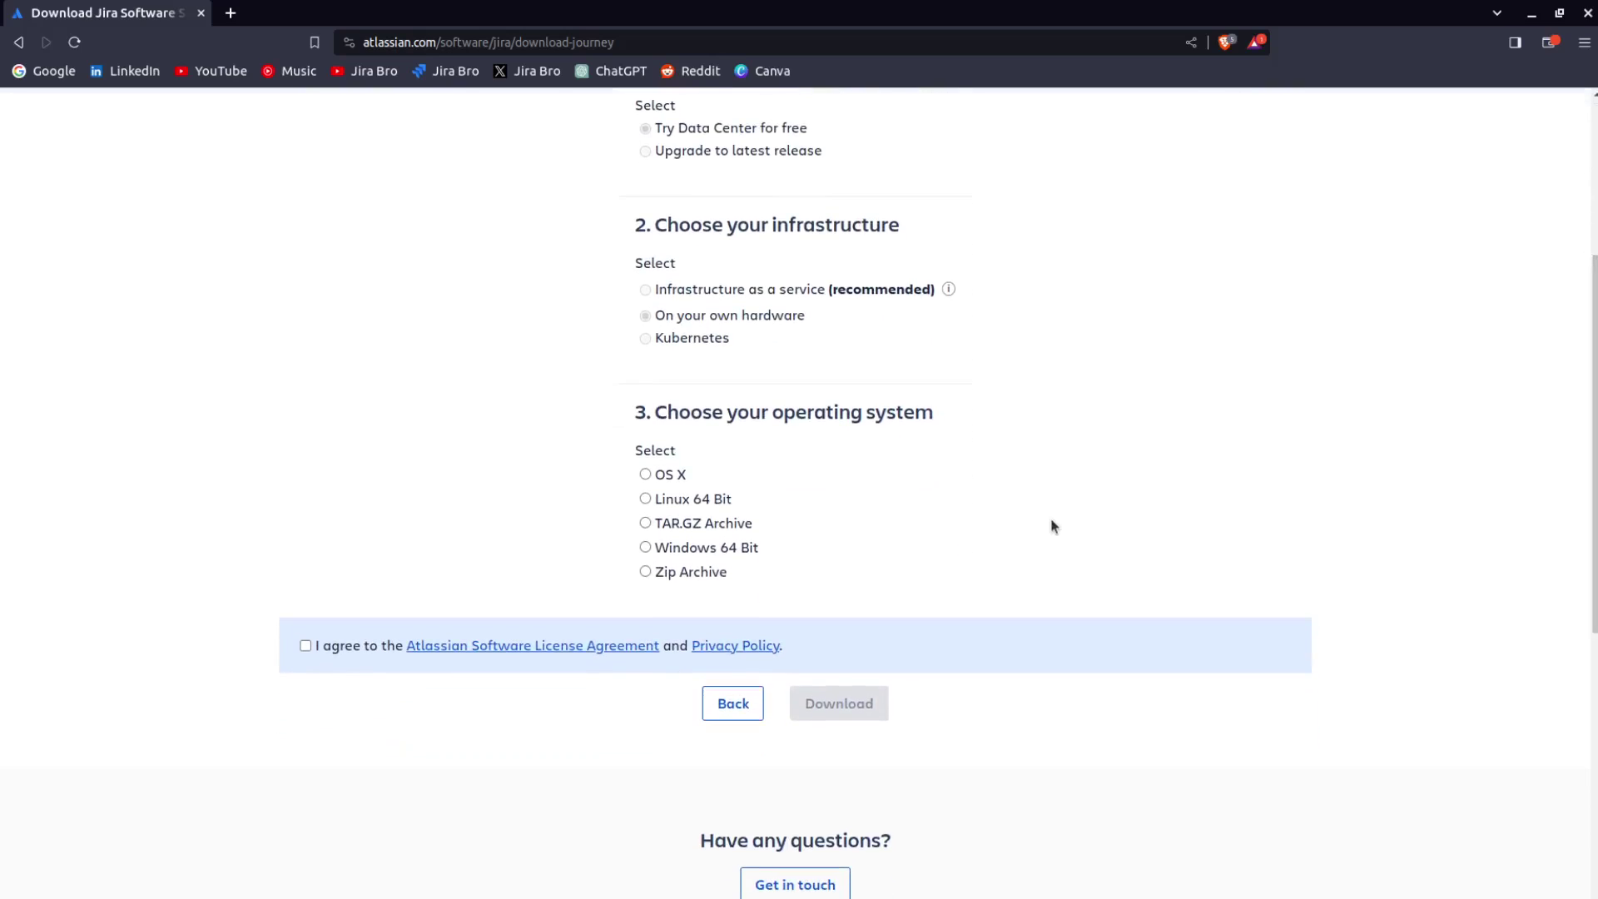
{"action": "left_click", "coordinate": [709, 500]}
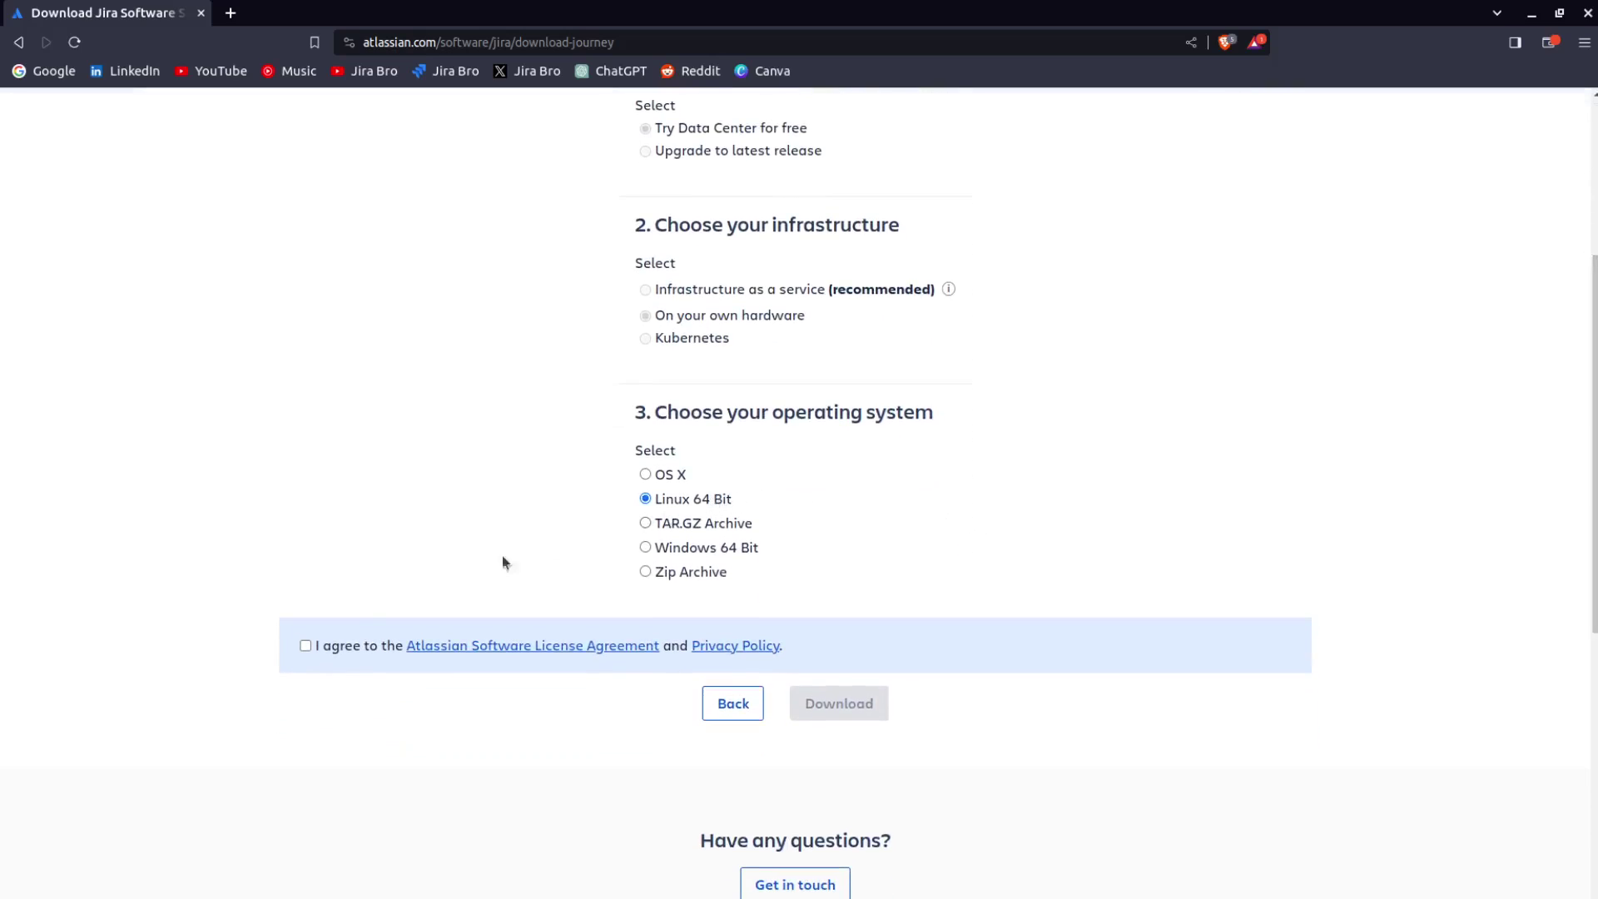
{"action": "left_click", "coordinate": [305, 647]}
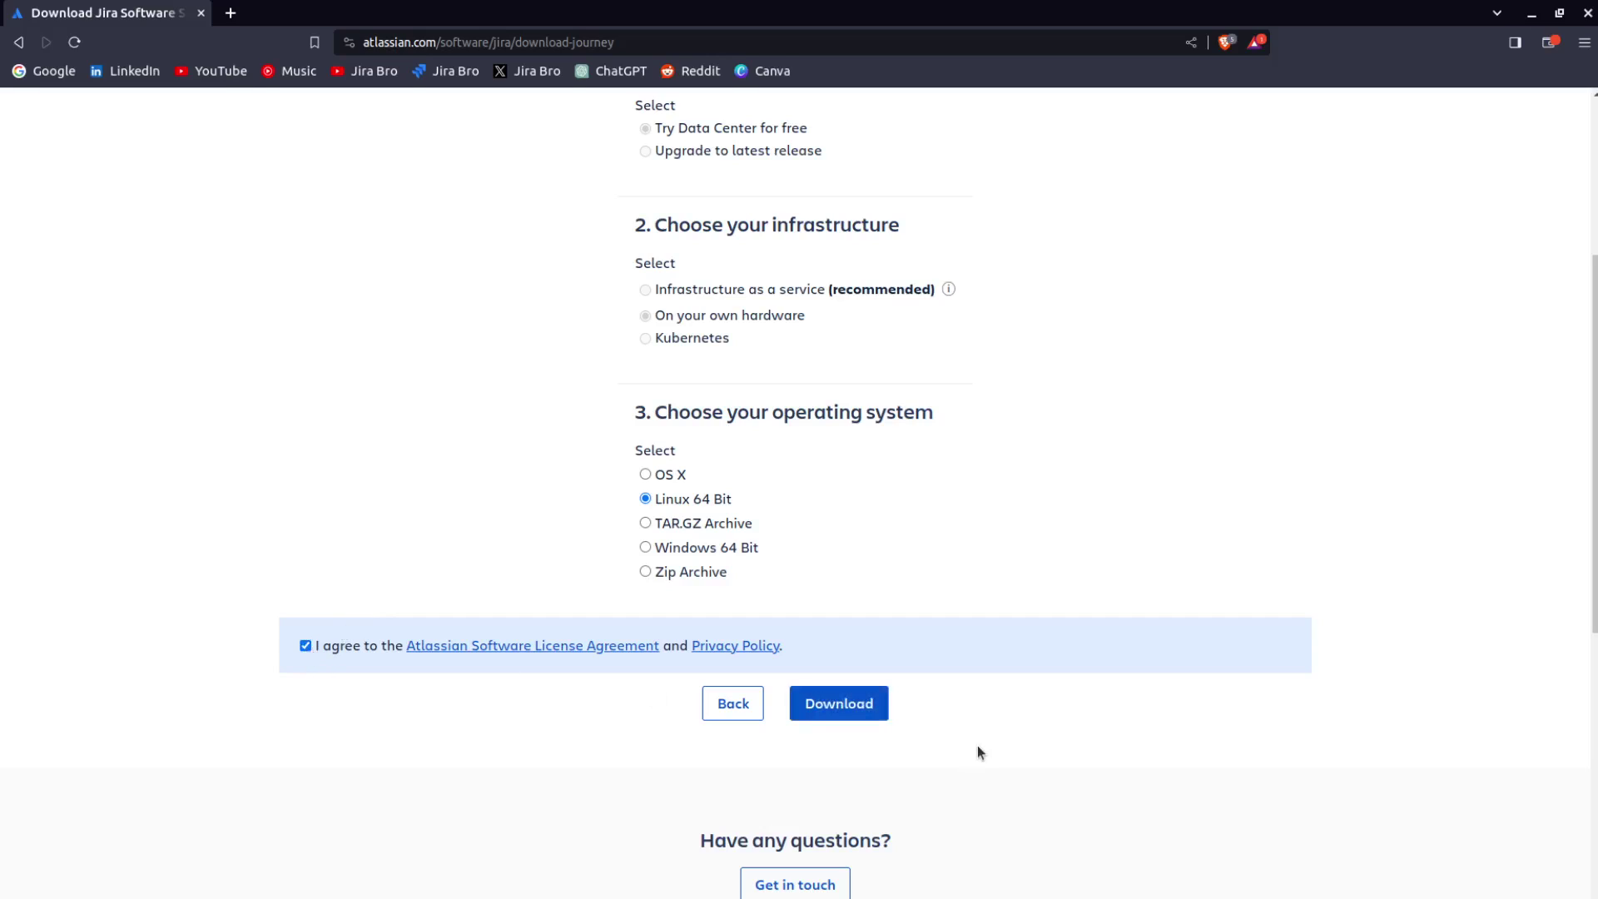
Download the Linux installer and check its progress in the recent downloads list.
{"action": "left_click", "coordinate": [847, 709]}
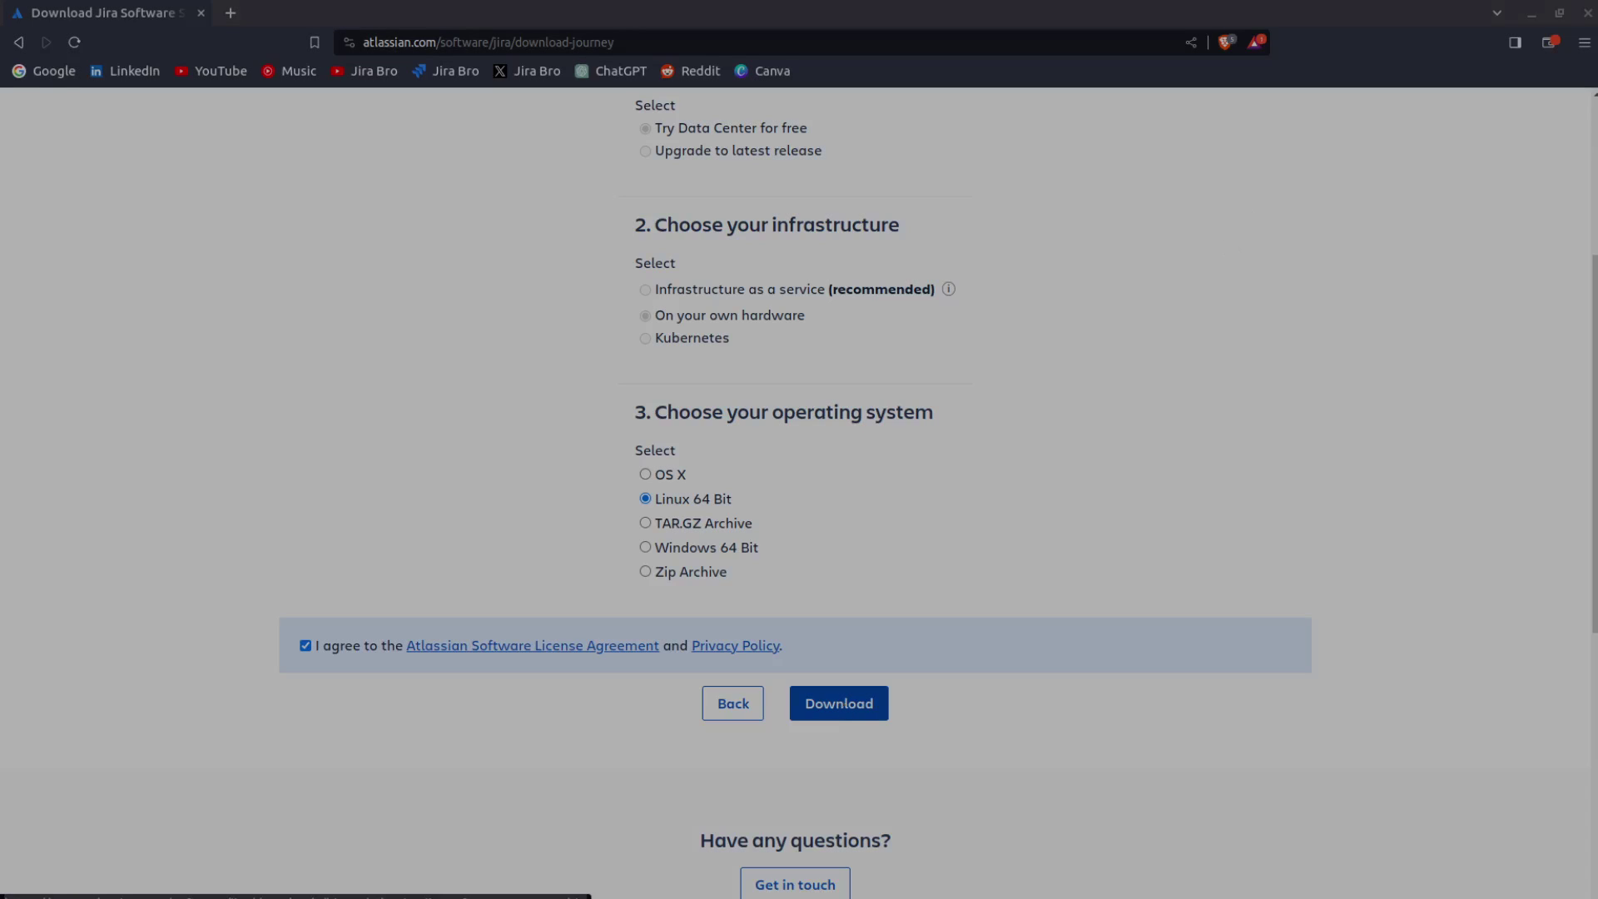
{"action": "key", "text": "Return"}
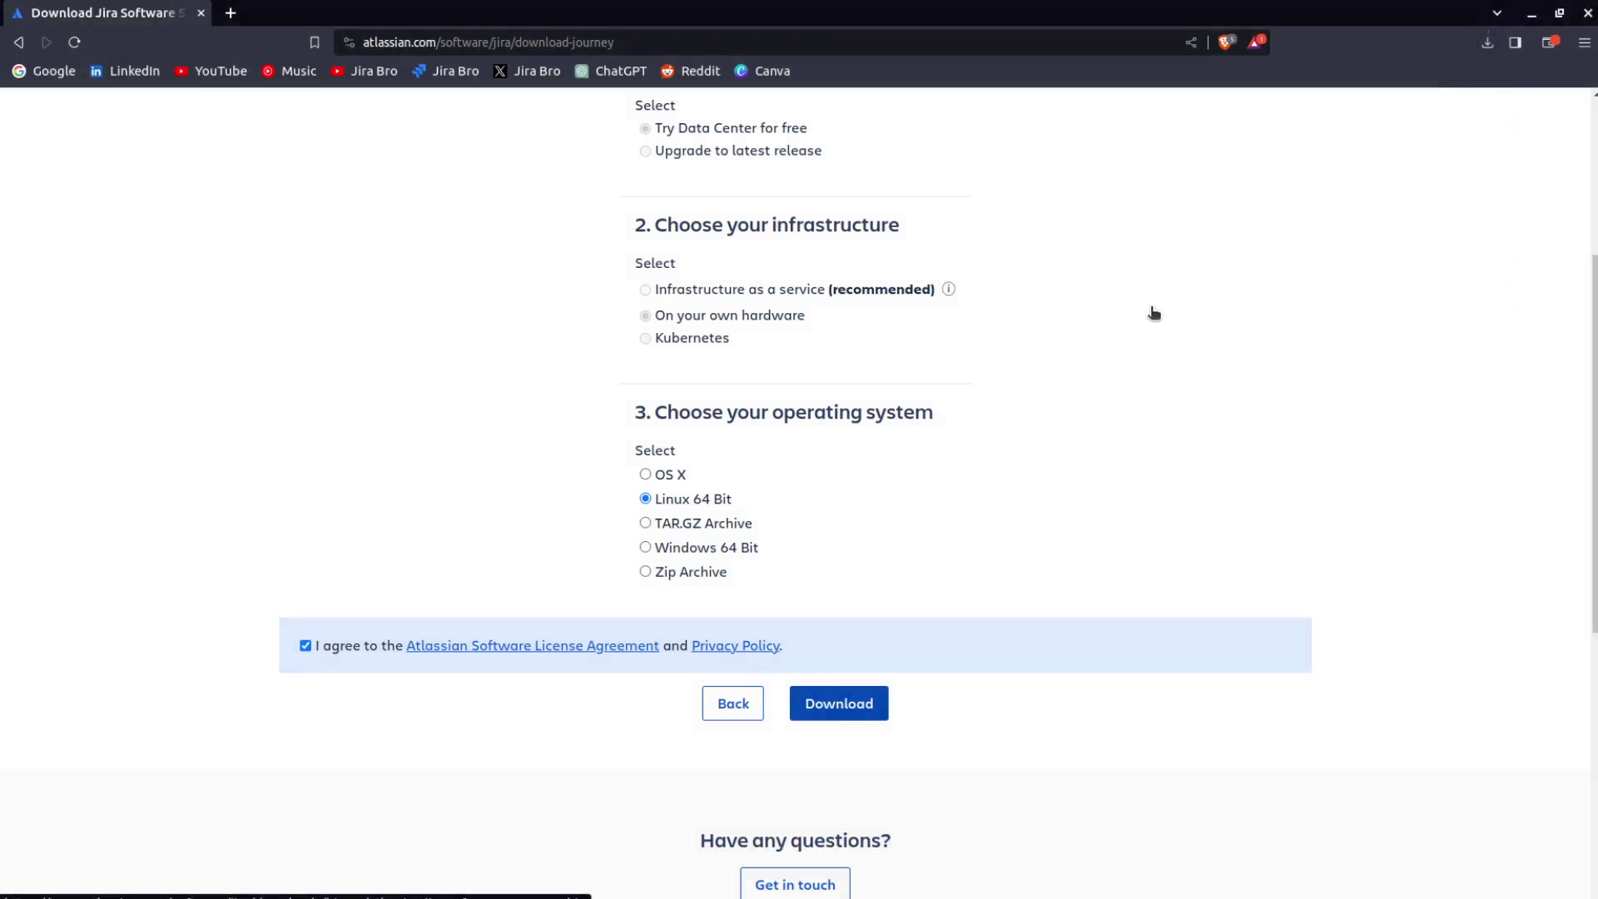
{"action": "left_click", "coordinate": [1487, 42]}
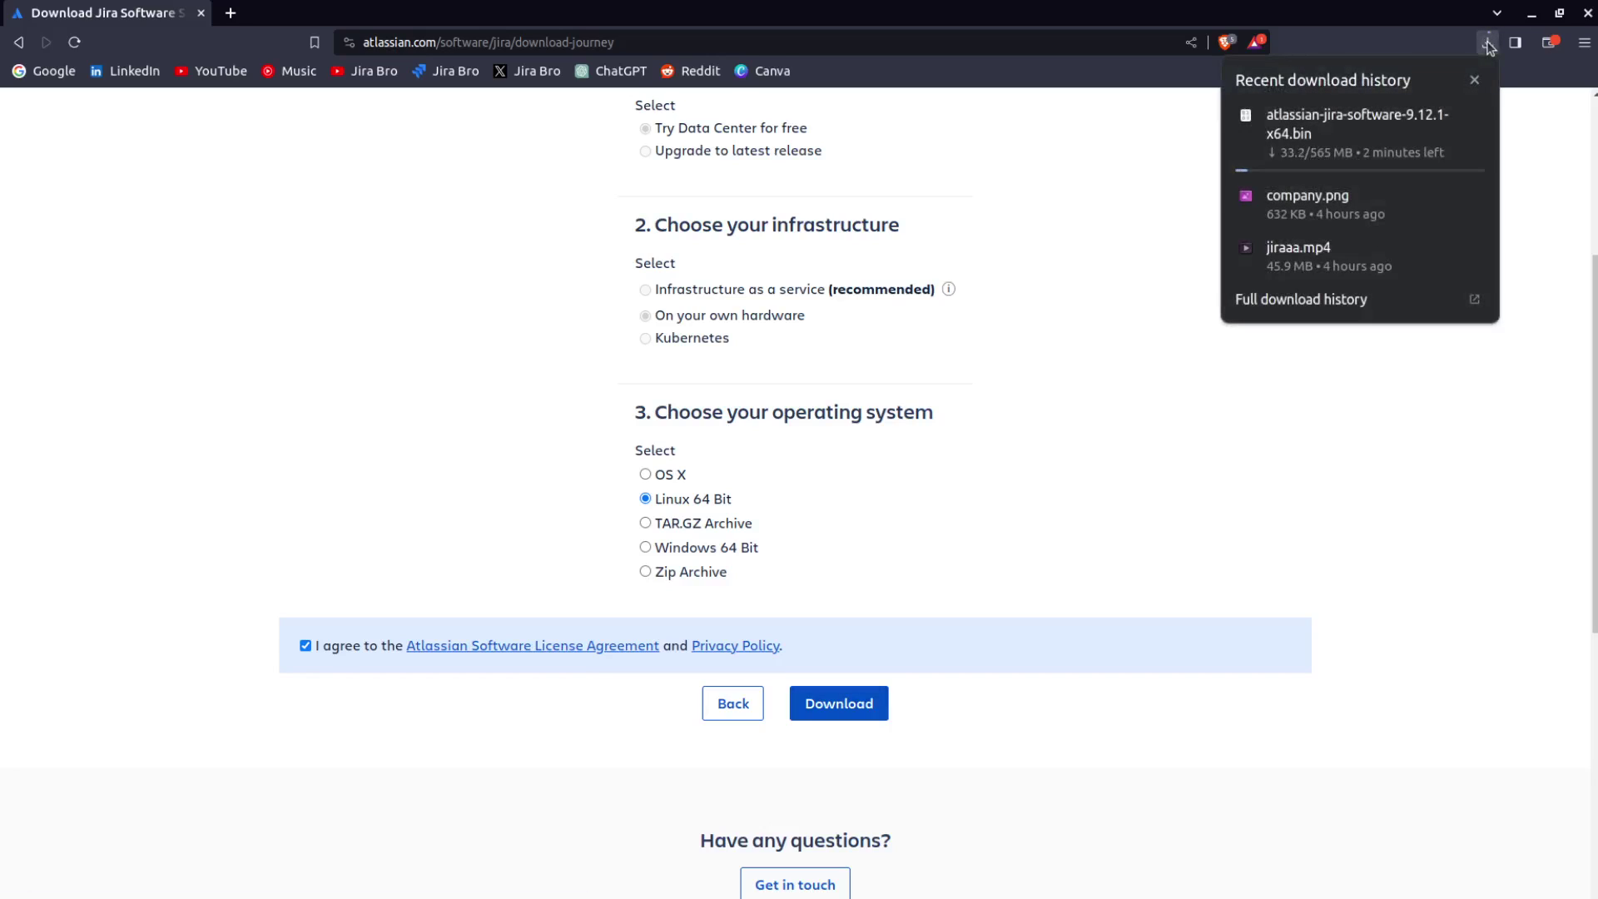
{"action": "left_click", "coordinate": [474, 314]}
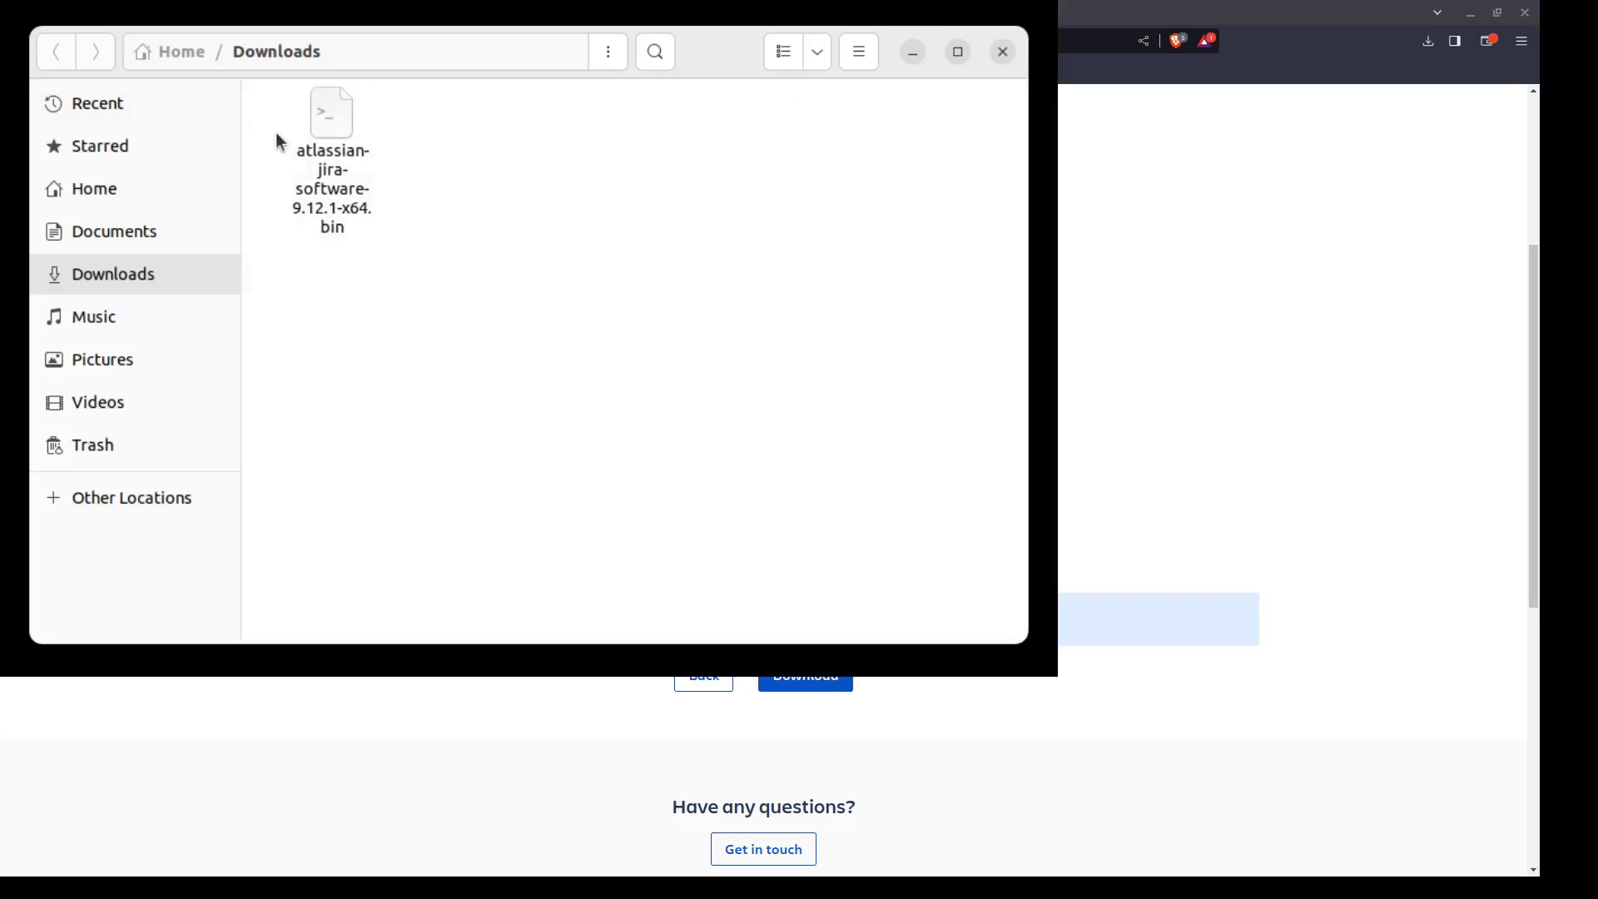
Select the atlassian-jira-software .bin installer in Downloads and open a new terminal window.
{"action": "left_click", "coordinate": [325, 136]}
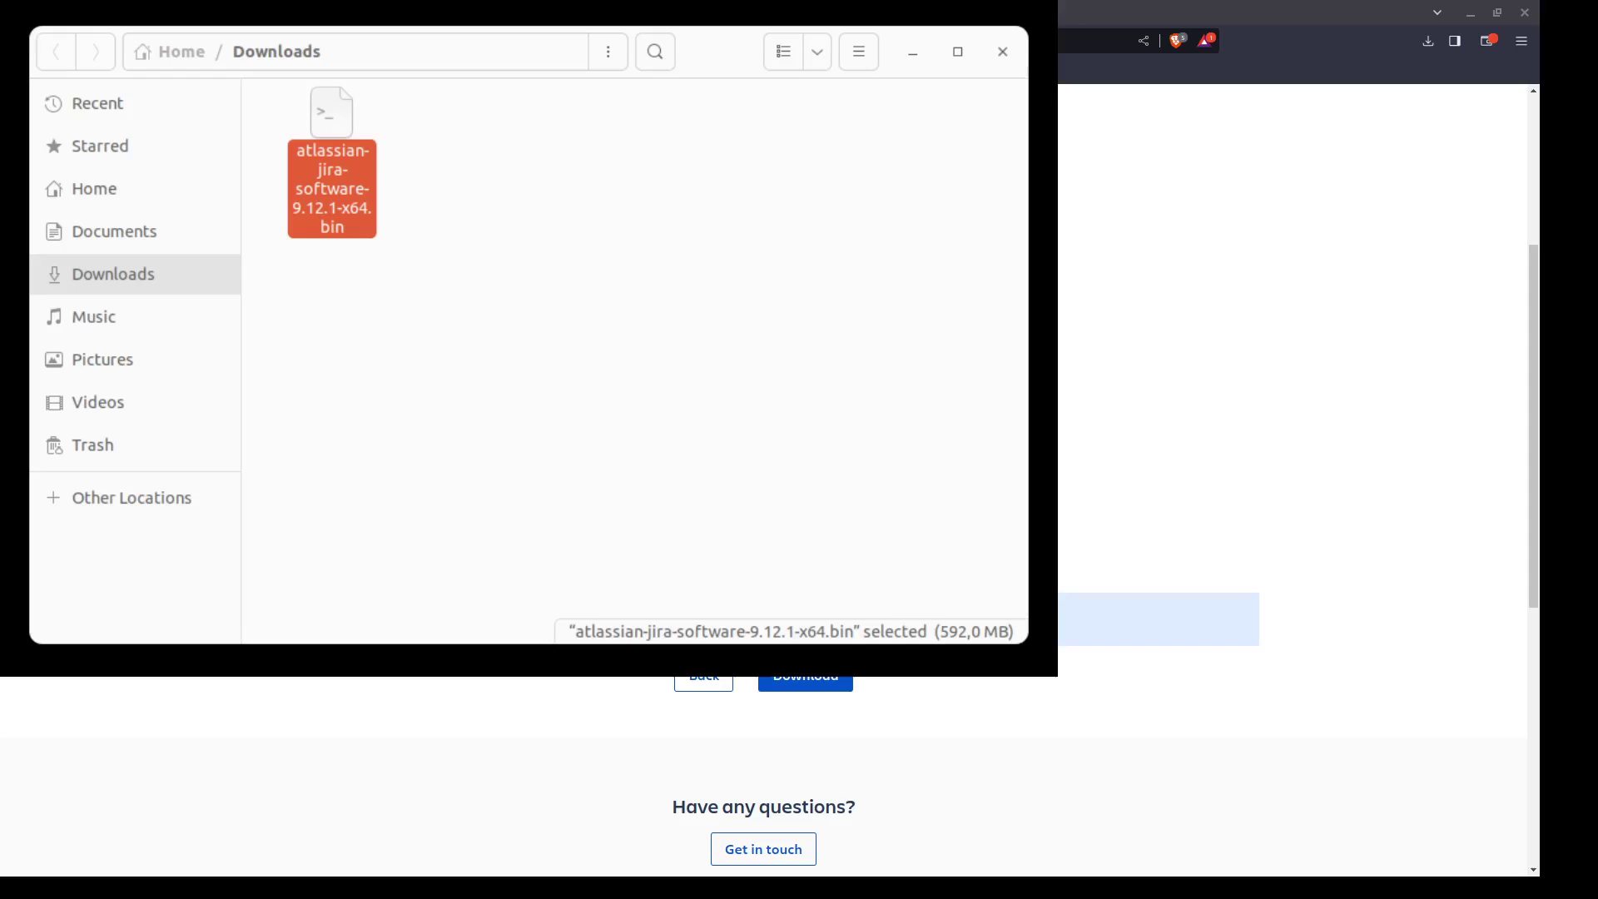
{"action": "key", "text": "ctrl+alt+t"}
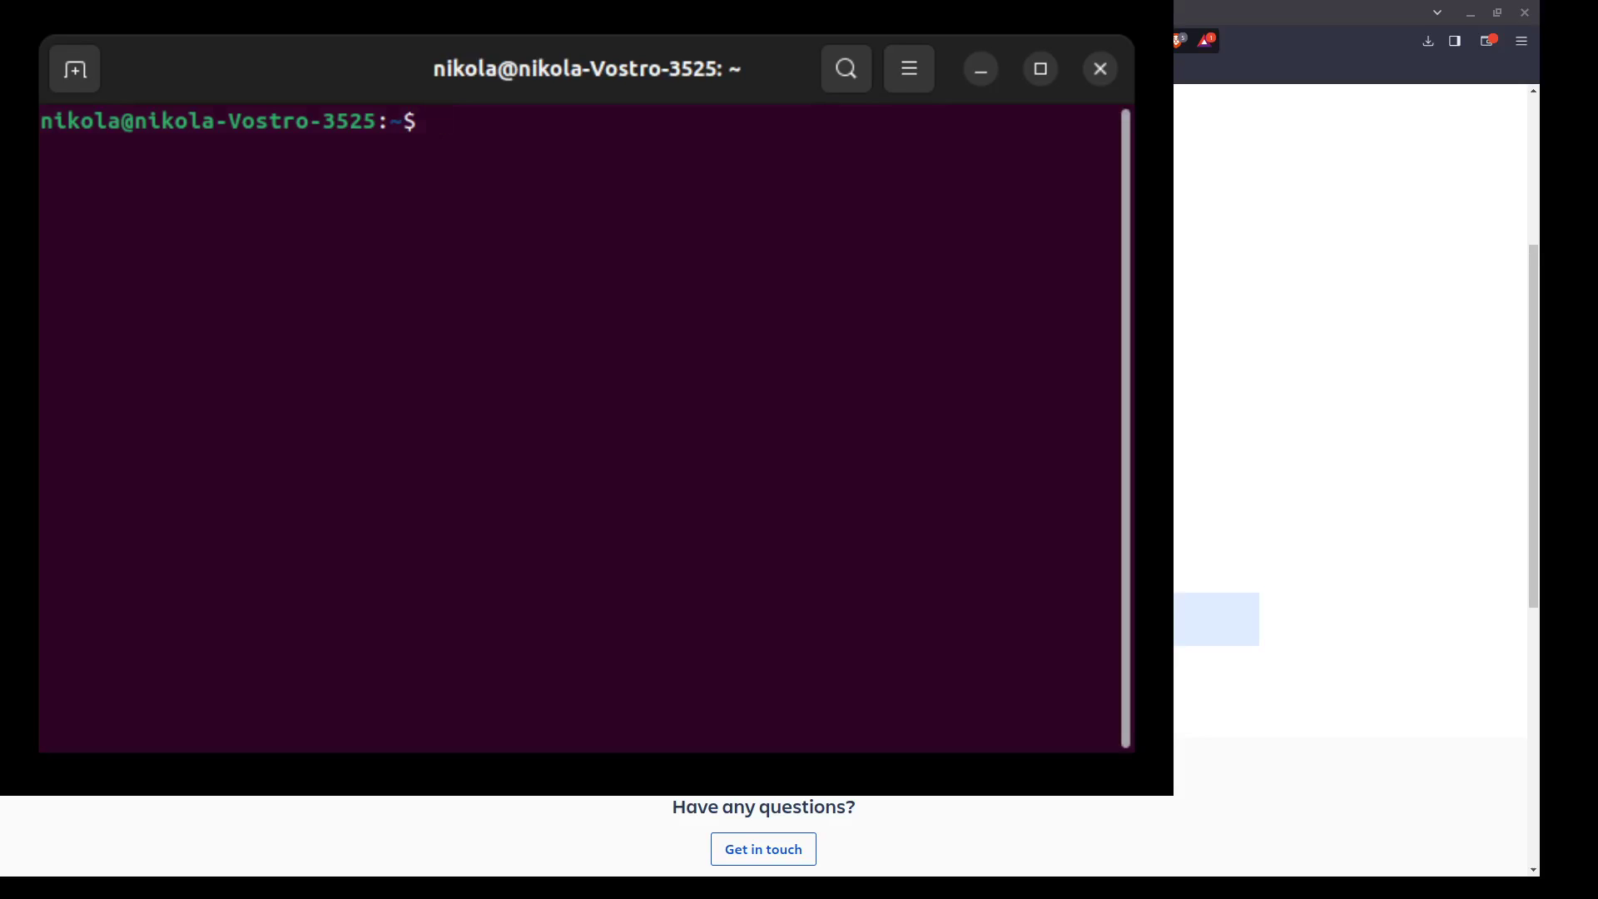
Print the working directory, change into Downloads and list its files.
{"action": "type", "text": "pwd"}
{"action": "key", "text": "Return"}
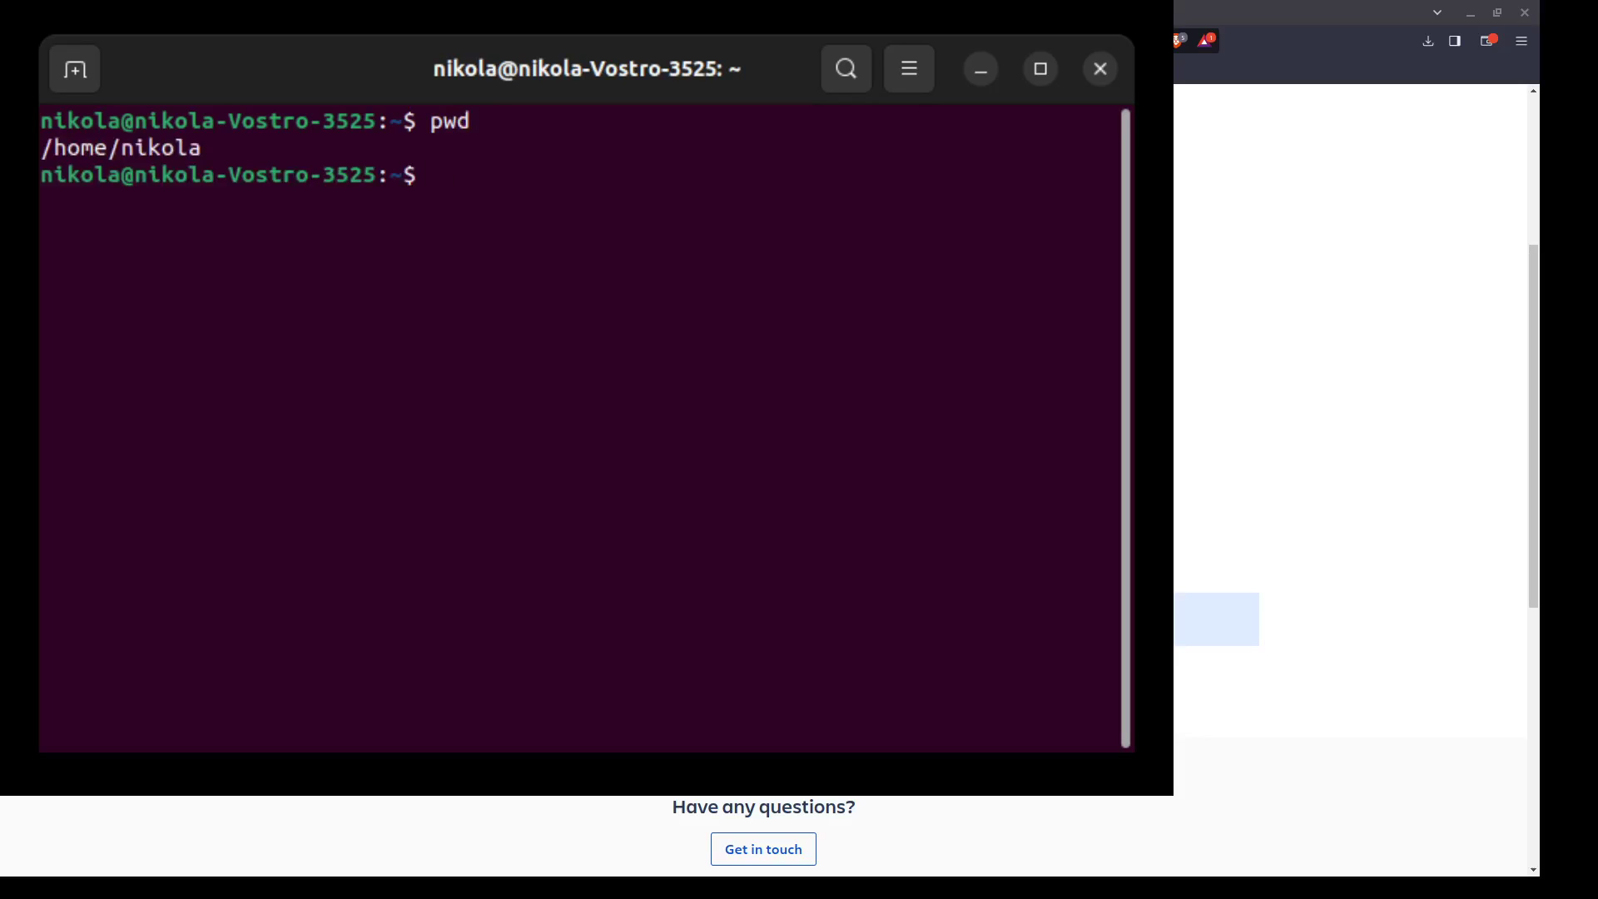
{"action": "type", "text": "ls"}
{"action": "key", "text": "BackSpace"}
{"action": "key", "text": "BackSpace"}
{"action": "type", "text": "cd Downloads"}
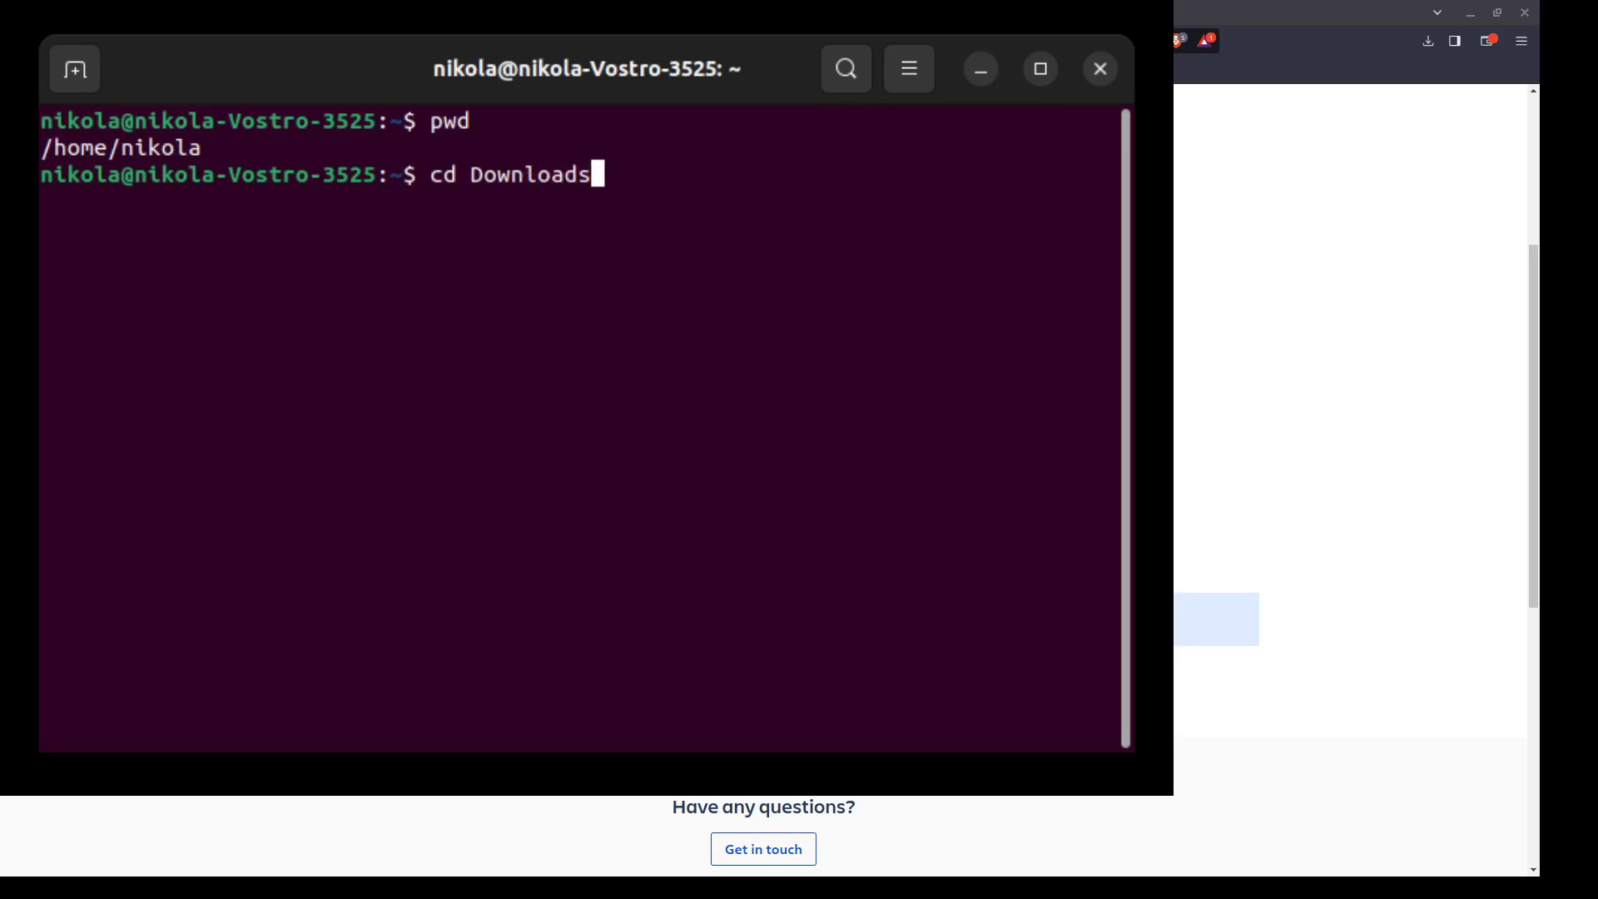
{"action": "key", "text": "Return"}
{"action": "type", "text": "ls"}
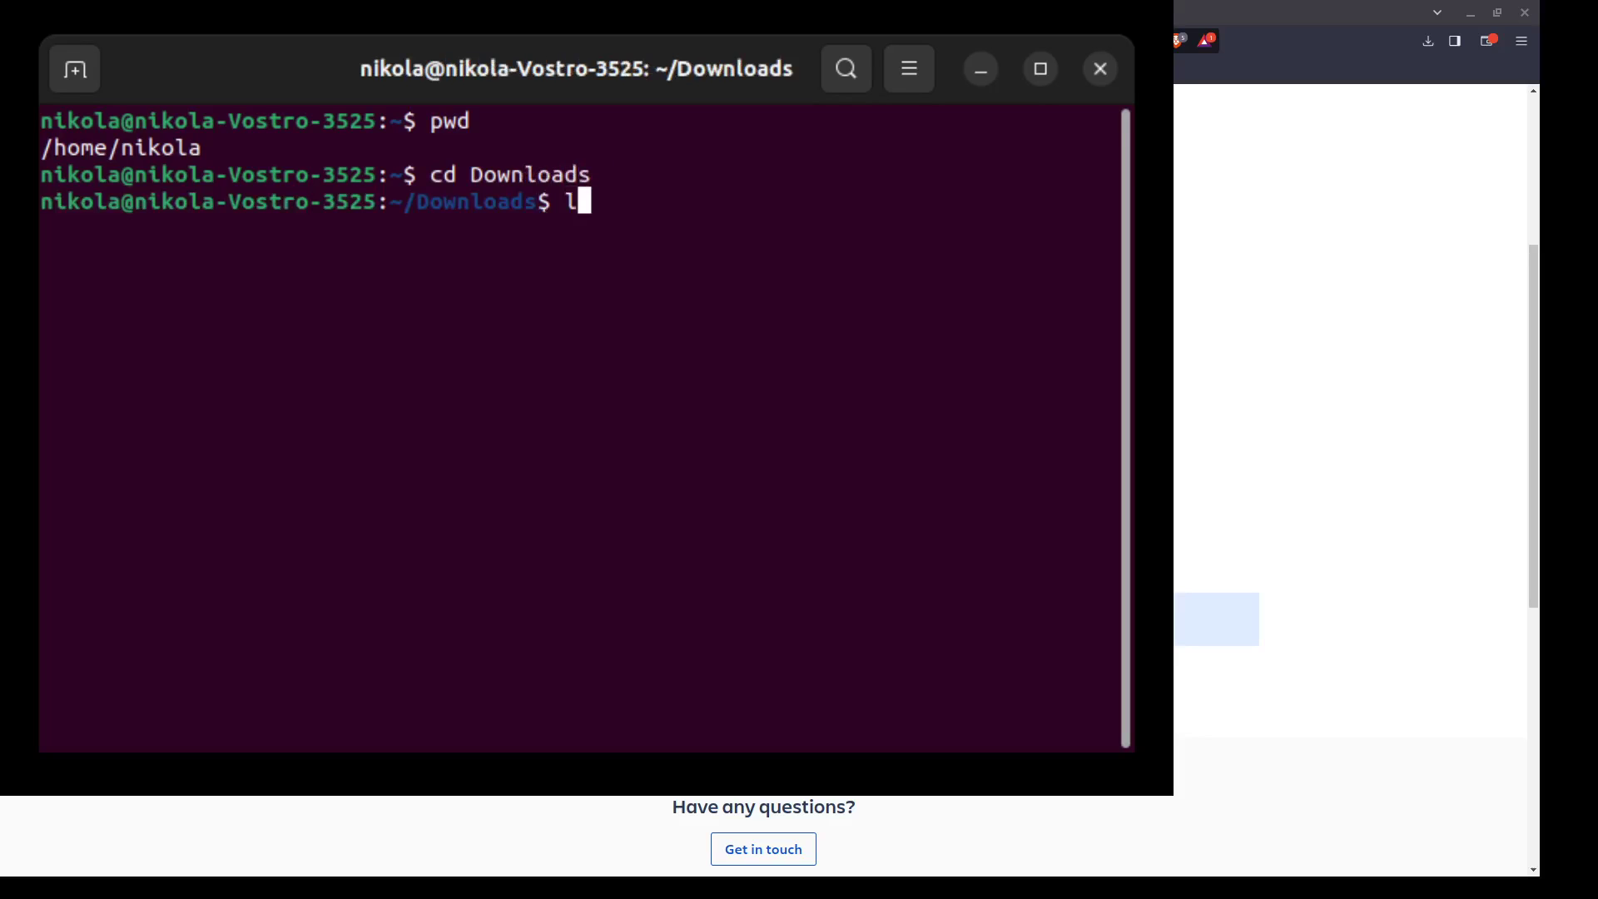
{"action": "key", "text": "Return"}
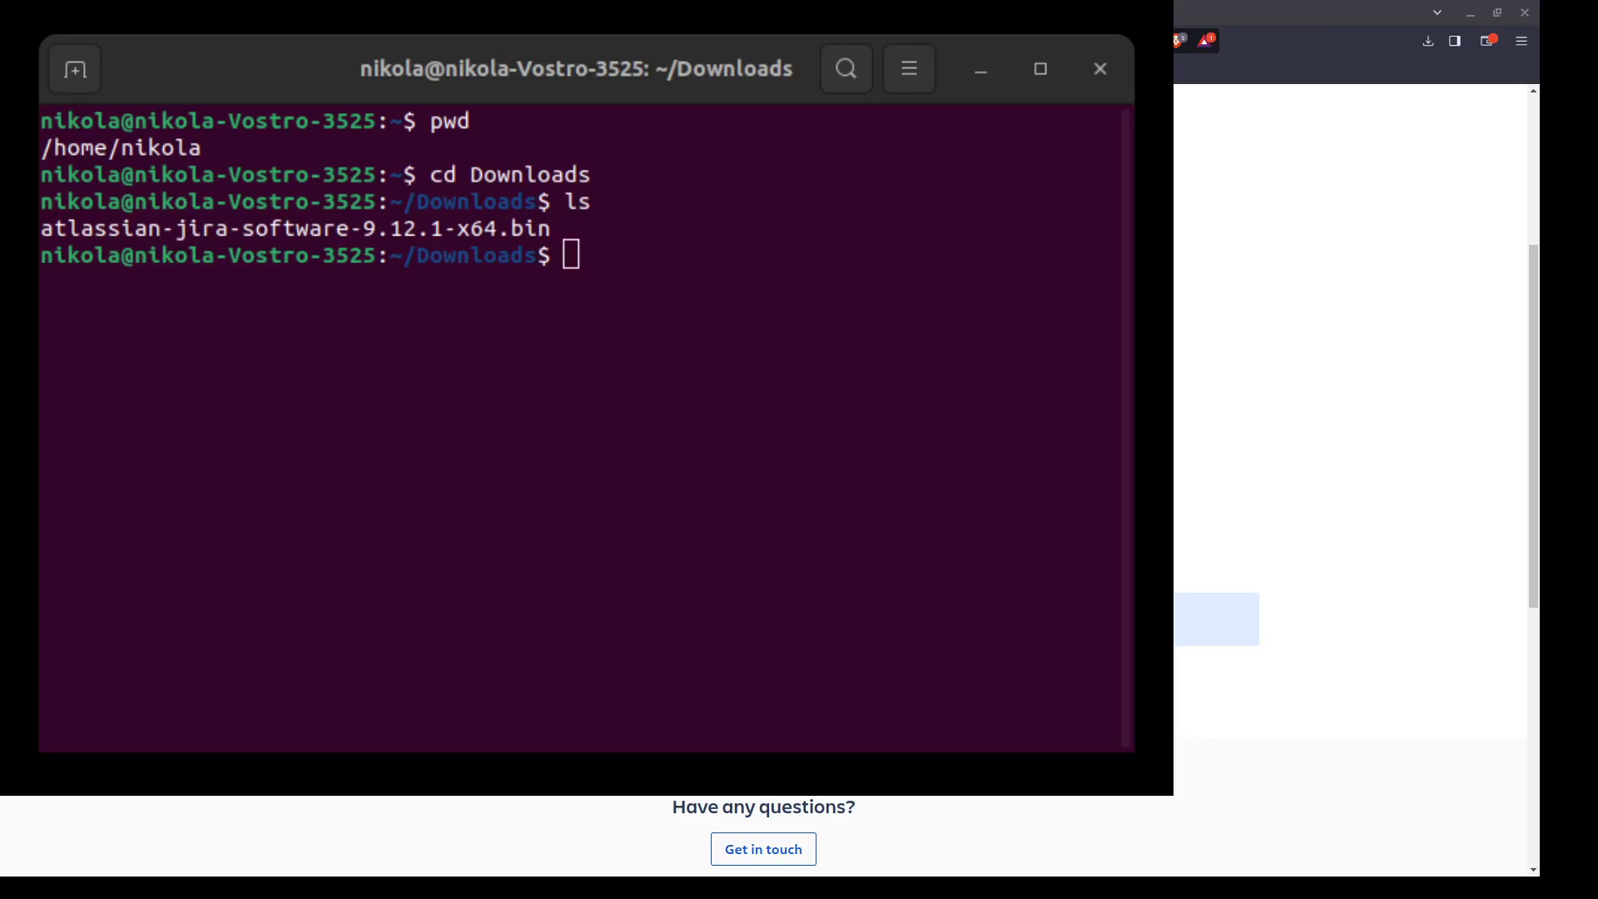
Confirm the installer is named atlassian.bin, chmod +x it, and close the terminal.
{"action": "key", "text": "alt+Tab"}
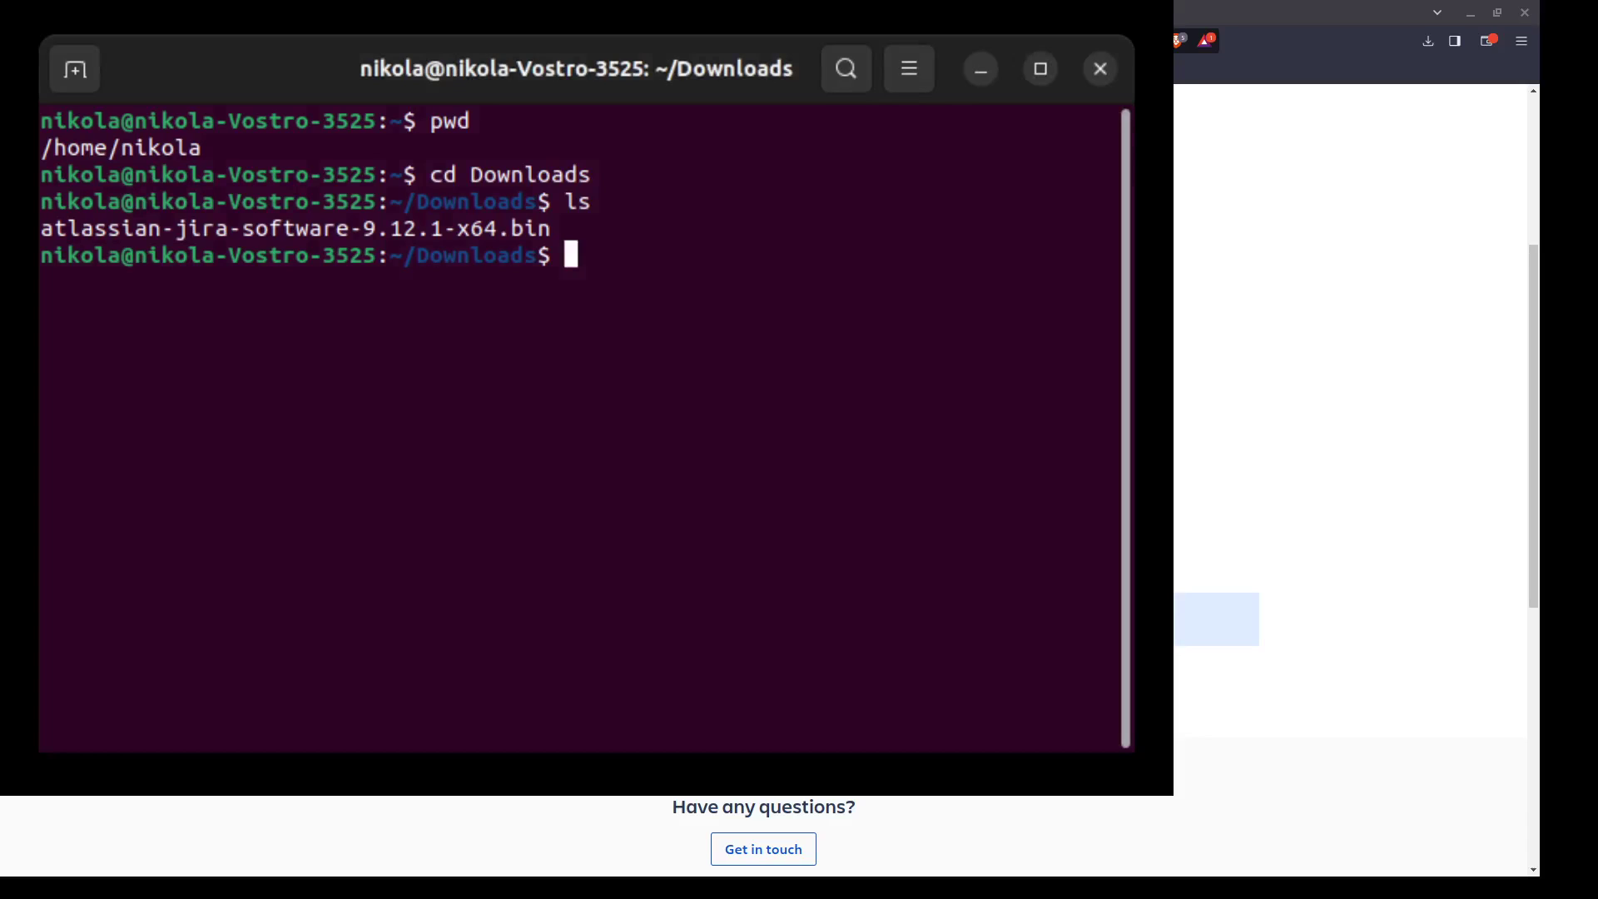
{"action": "type", "text": "ls"}
{"action": "key", "text": "Return"}
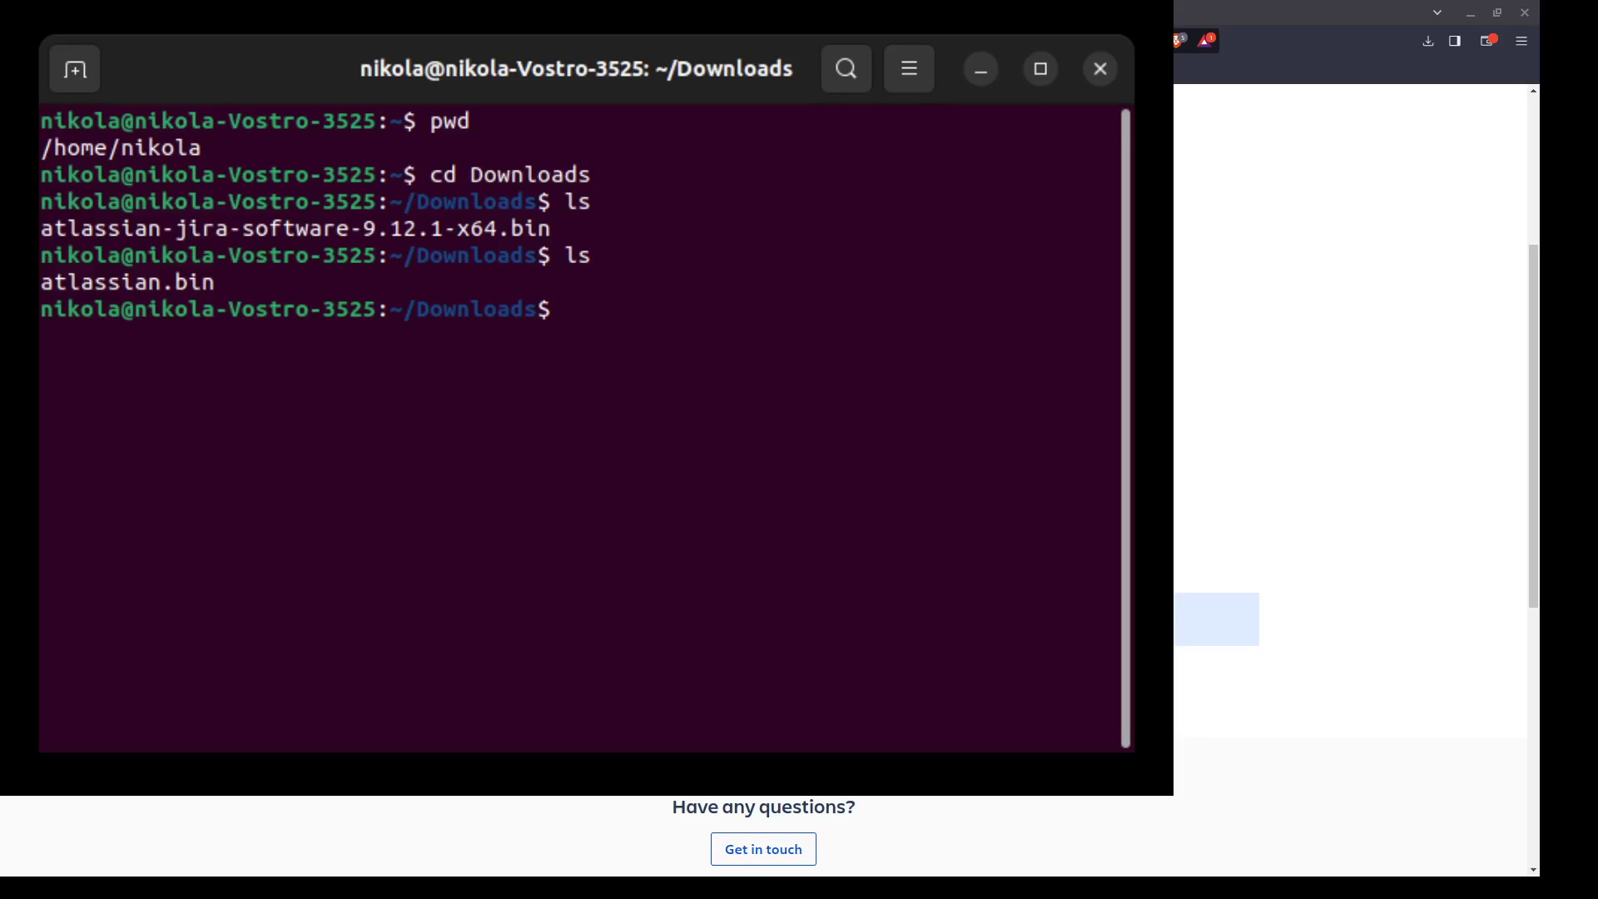
{"action": "type", "text": "chmod +x atl"}
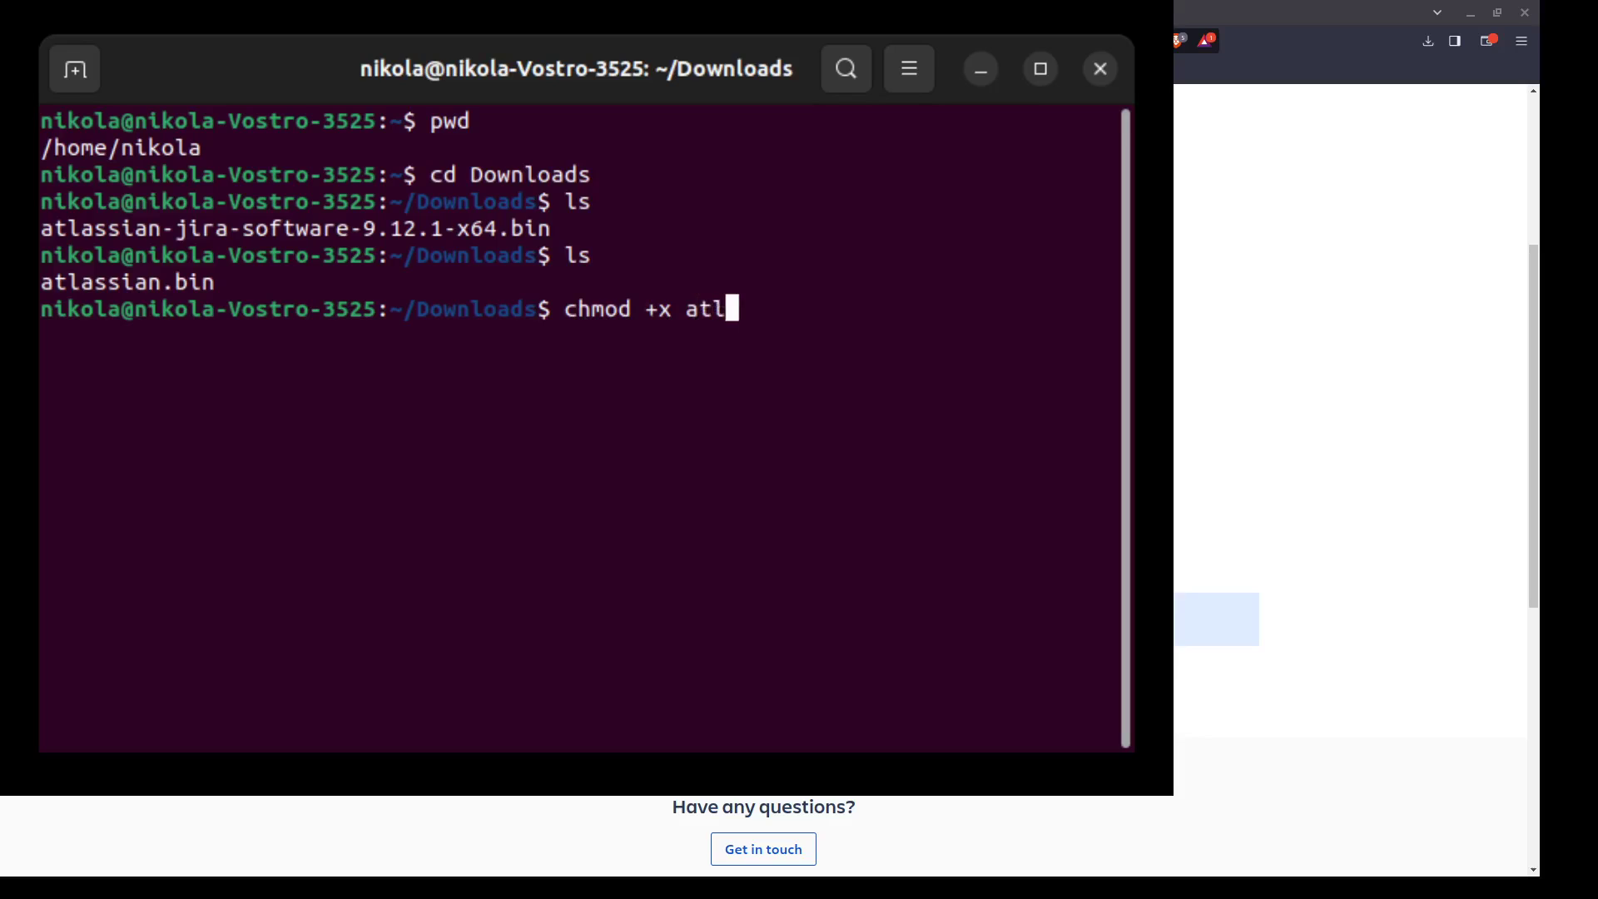
{"action": "type", "text": "assian.bin"}
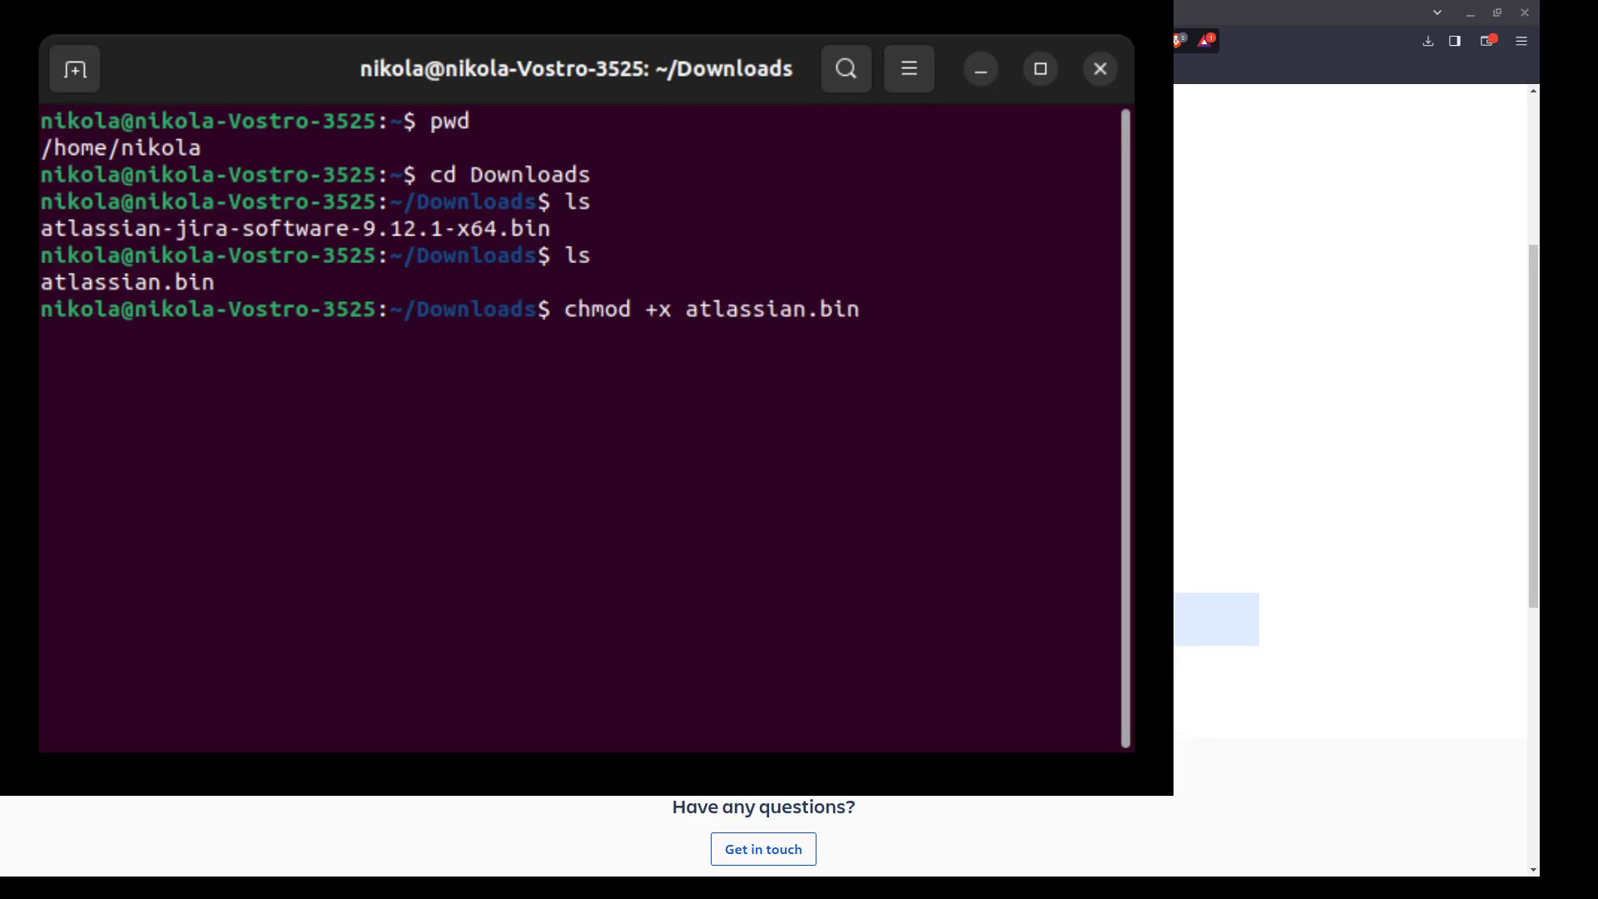
{"action": "key", "text": "Return"}
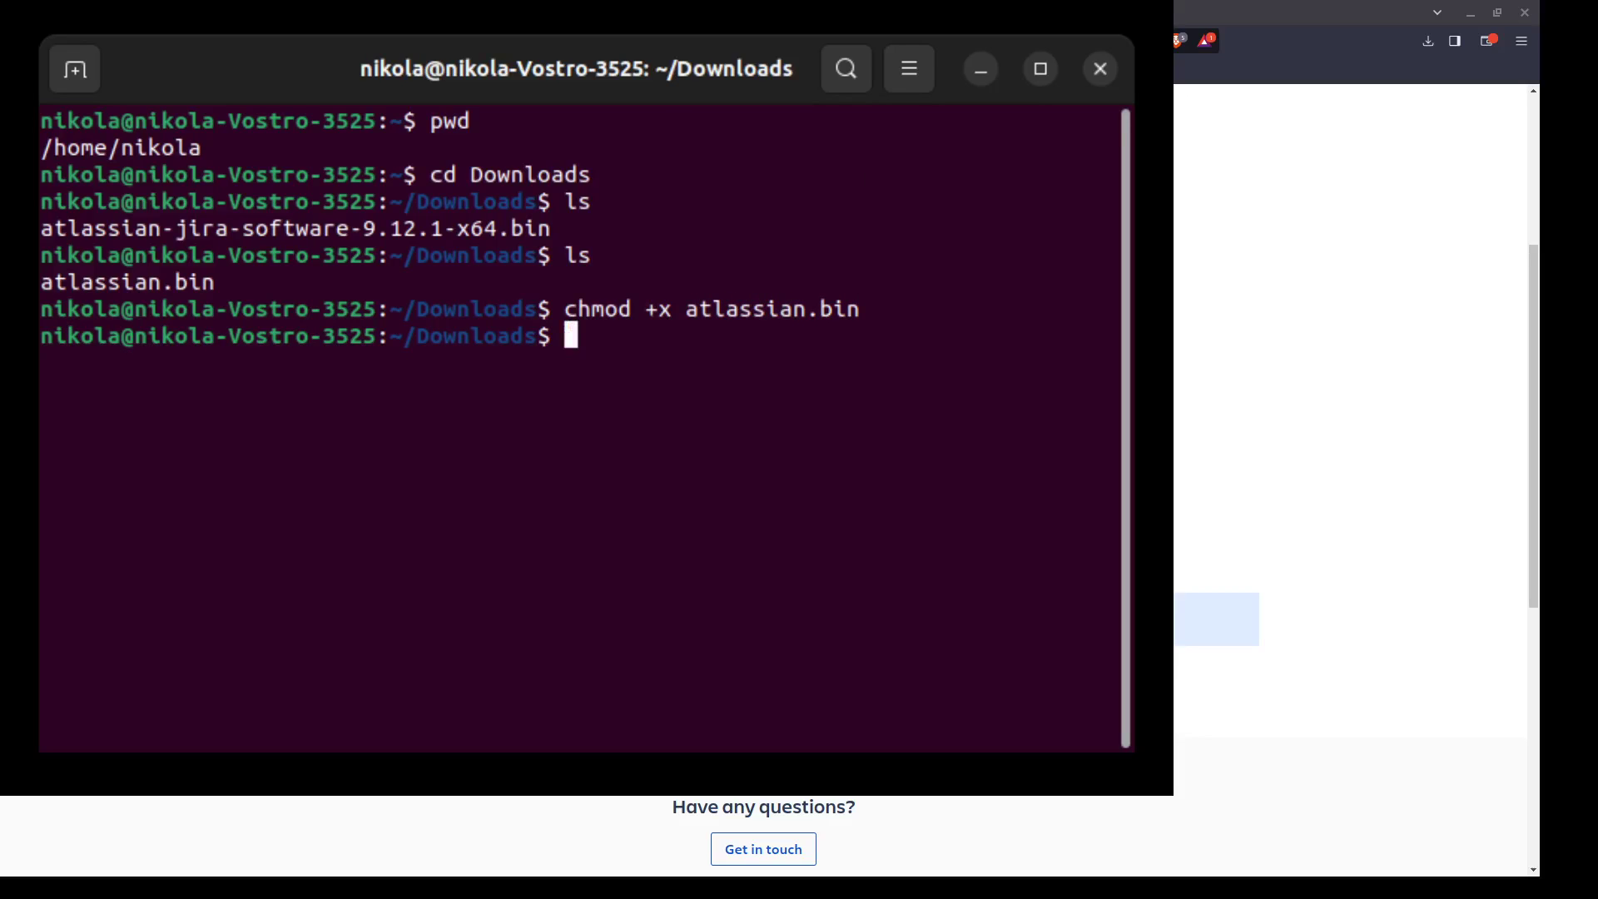
{"action": "left_click", "coordinate": [1104, 69]}
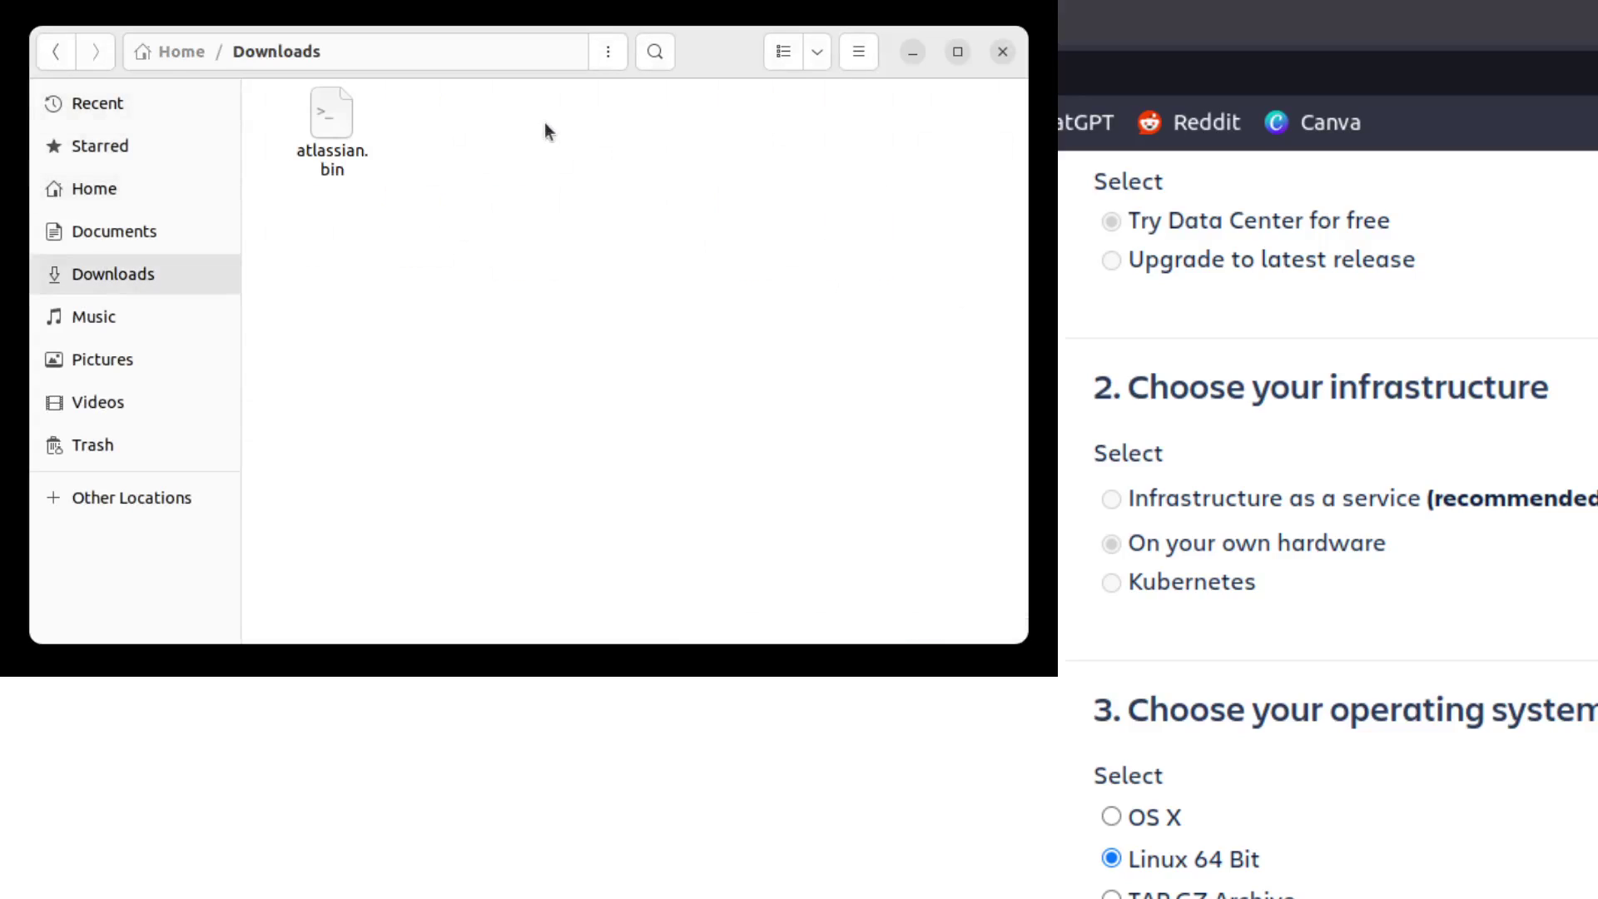
Select the atlassian.bin installer in the Downloads folder.
{"action": "left_click", "coordinate": [322, 127]}
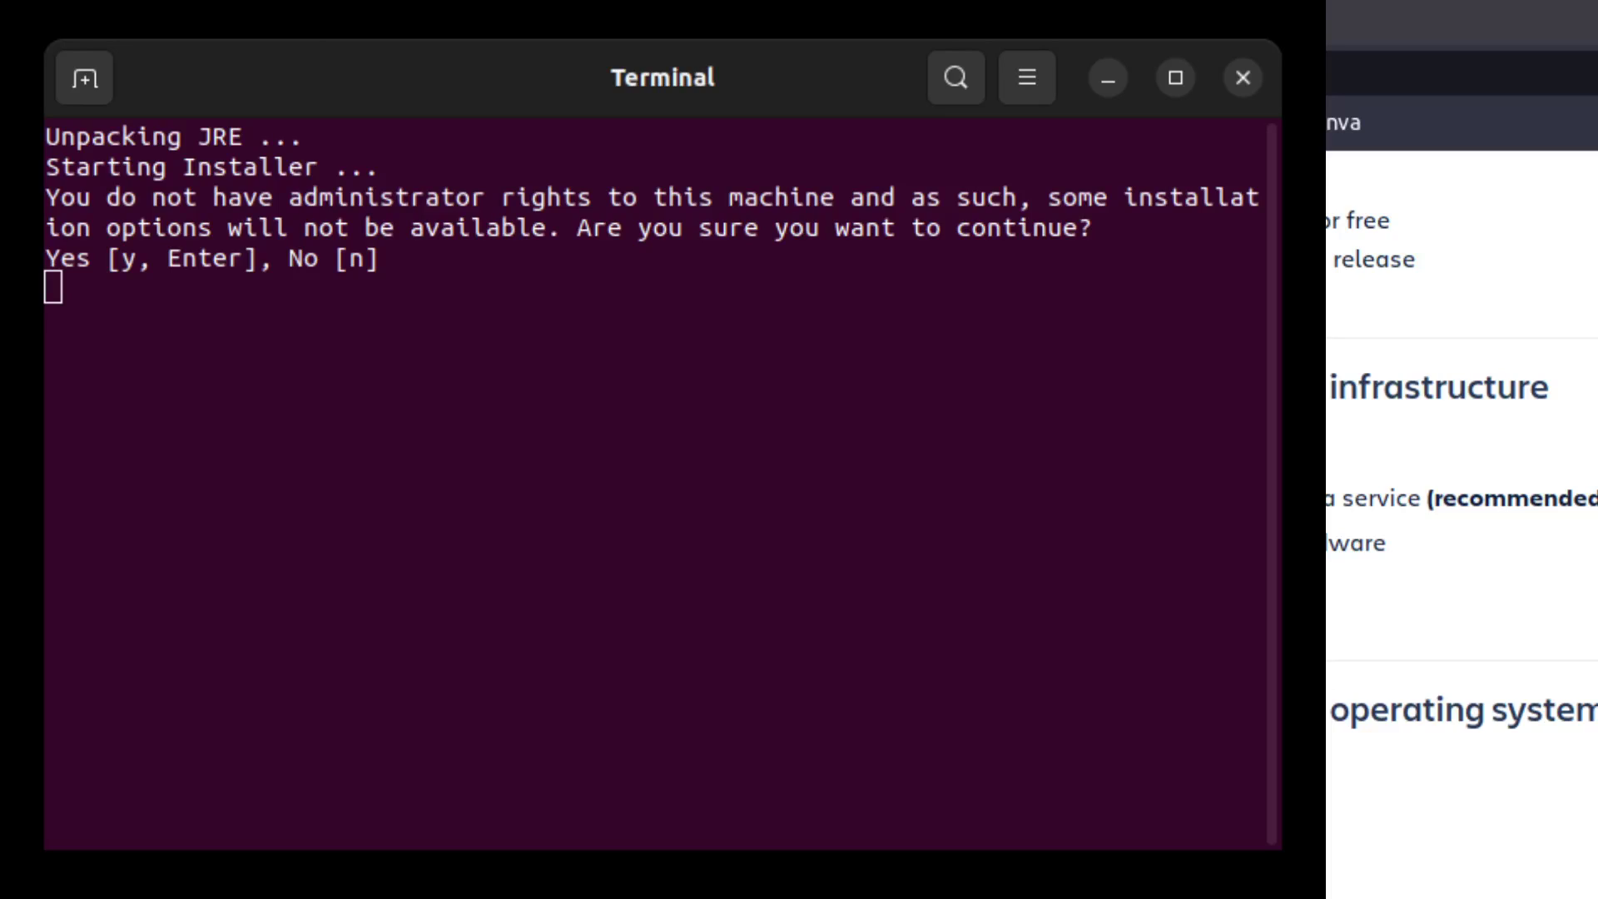
Continue without admin rights, confirm installing Jira 9.12.1, and start an Express Install.
{"action": "left_click", "coordinate": [306, 261]}
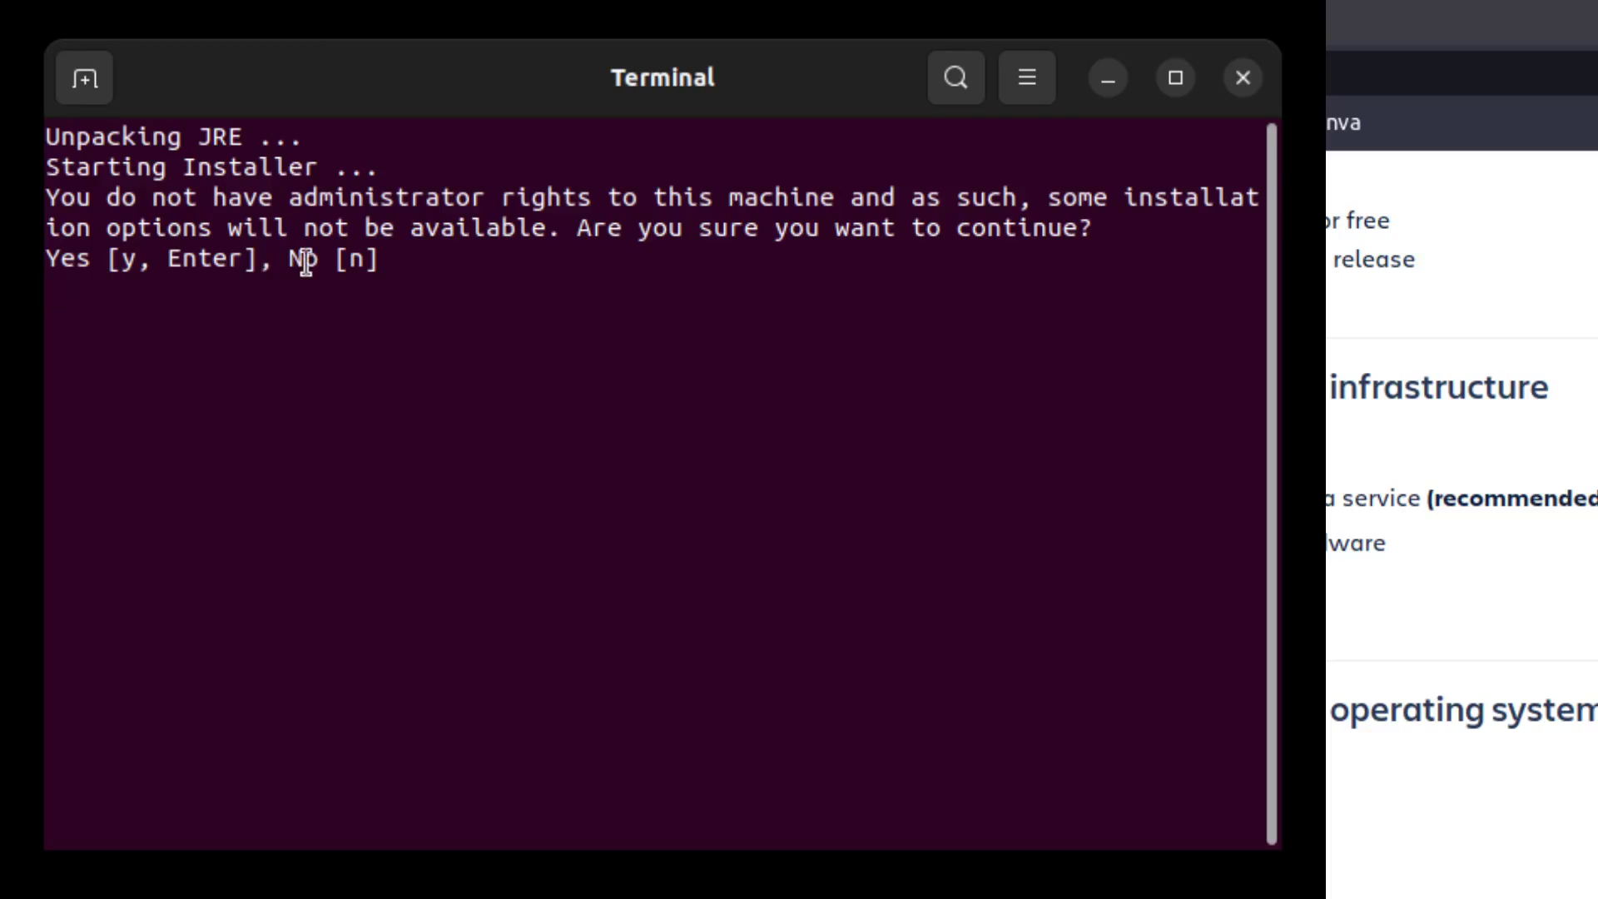
{"action": "type", "text": "y"}
{"action": "key", "text": "Return"}
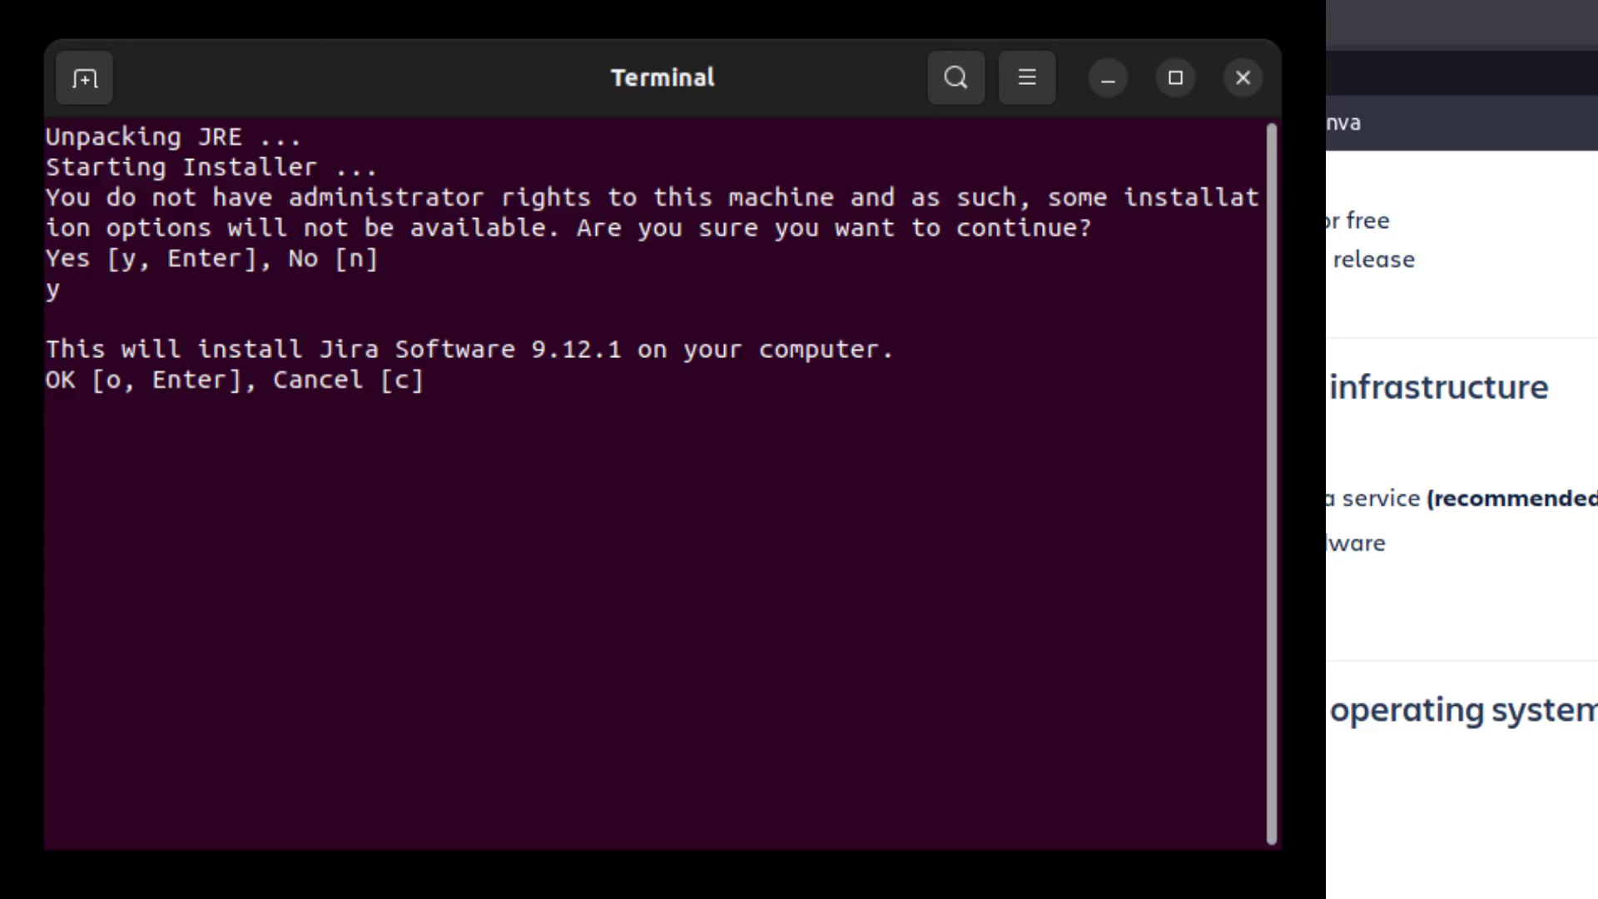
{"action": "type", "text": "o"}
{"action": "key", "text": "Return"}
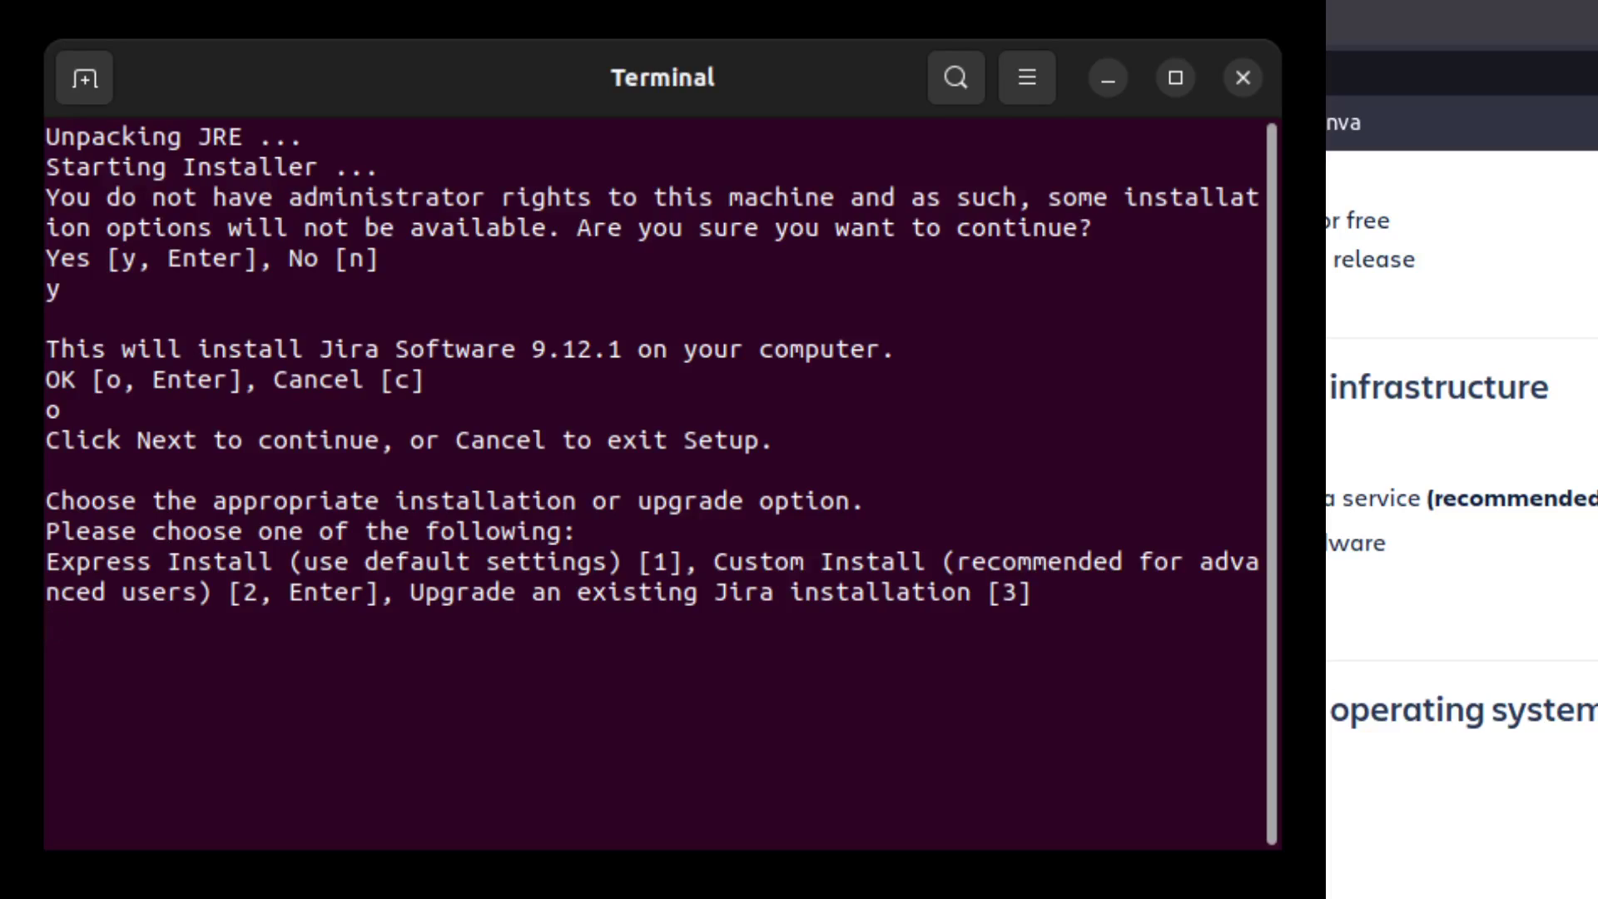
{"action": "type", "text": "1"}
{"action": "key", "text": "Return"}
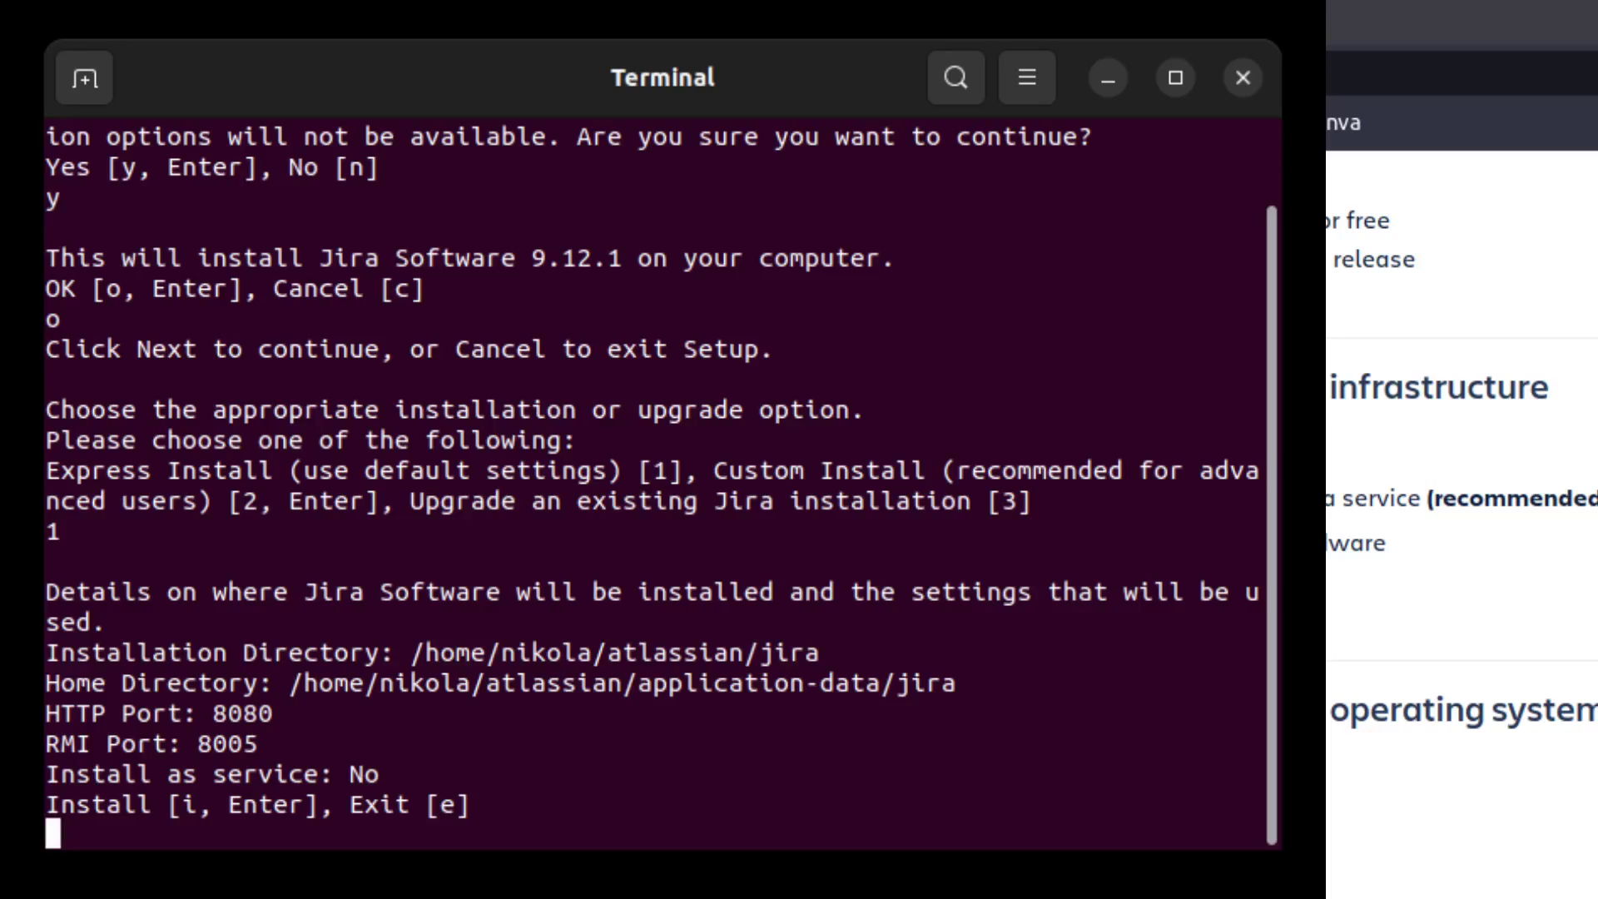
{"action": "type", "text": "i"}
{"action": "key", "text": "Return"}
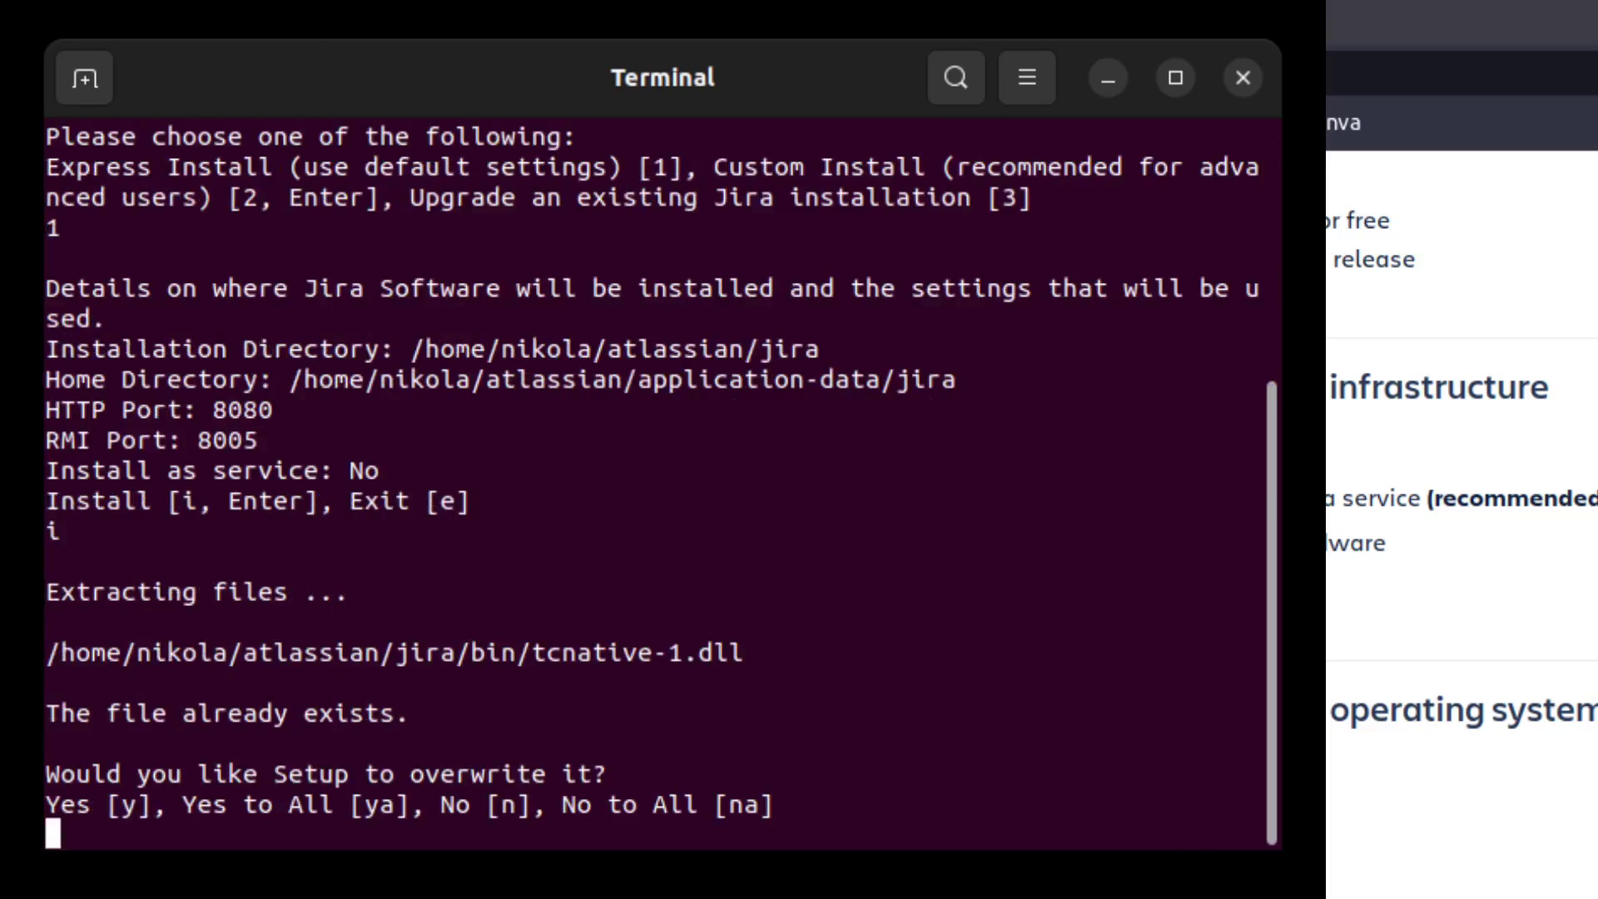
Overwrite all existing files and start Jira Software now.
{"action": "type", "text": "ya"}
{"action": "key", "text": "Return"}
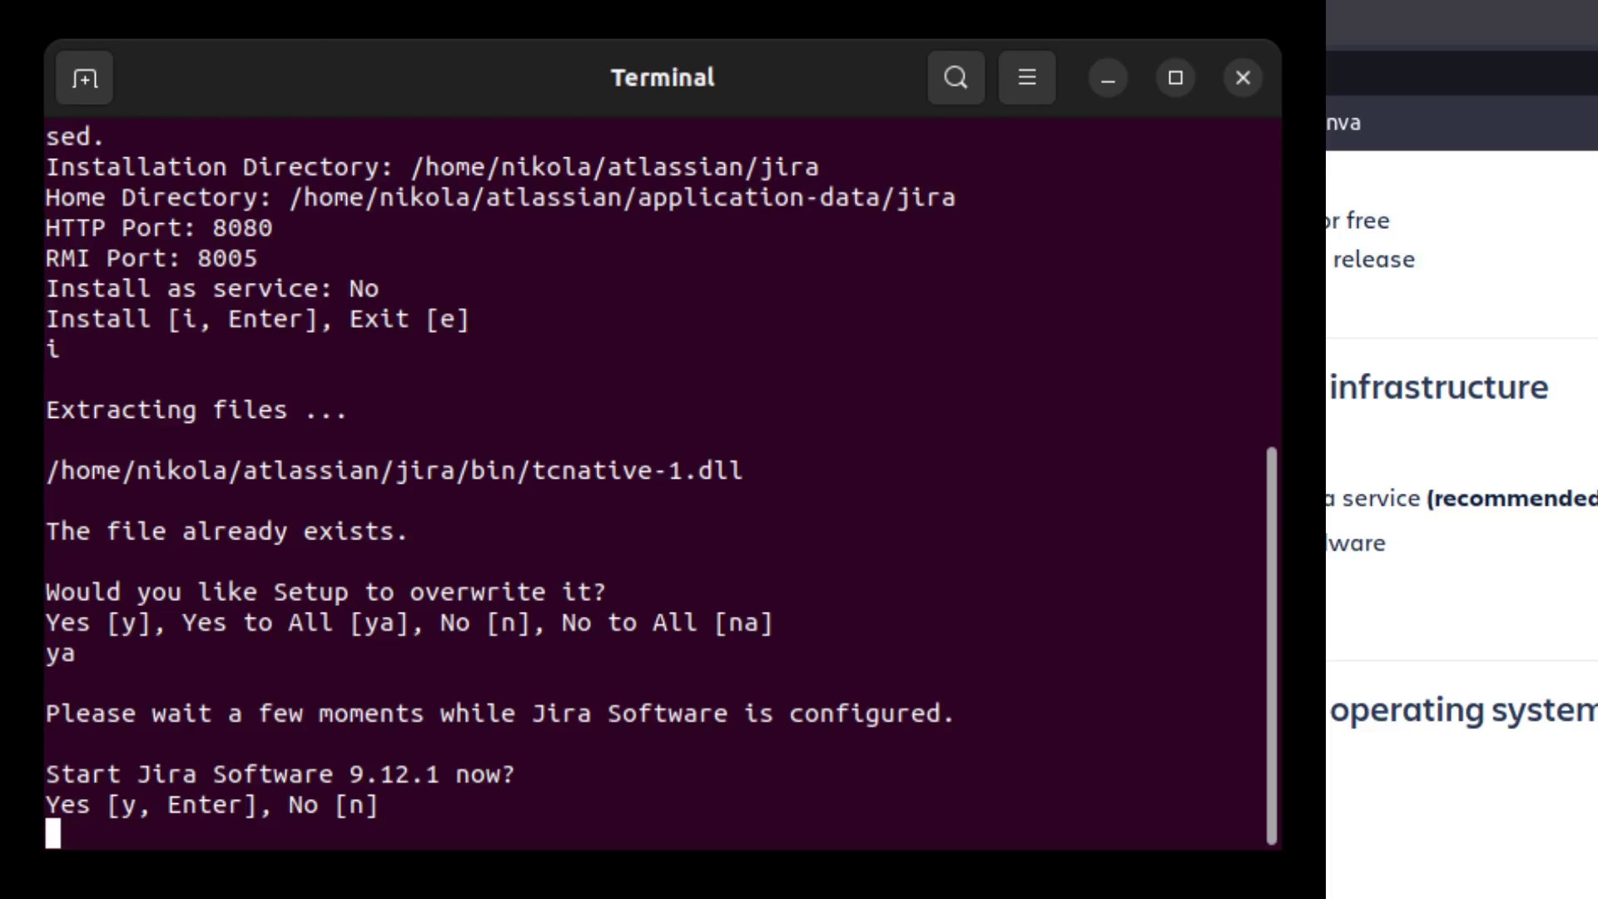
{"action": "type", "text": "y"}
{"action": "key", "text": "Return"}
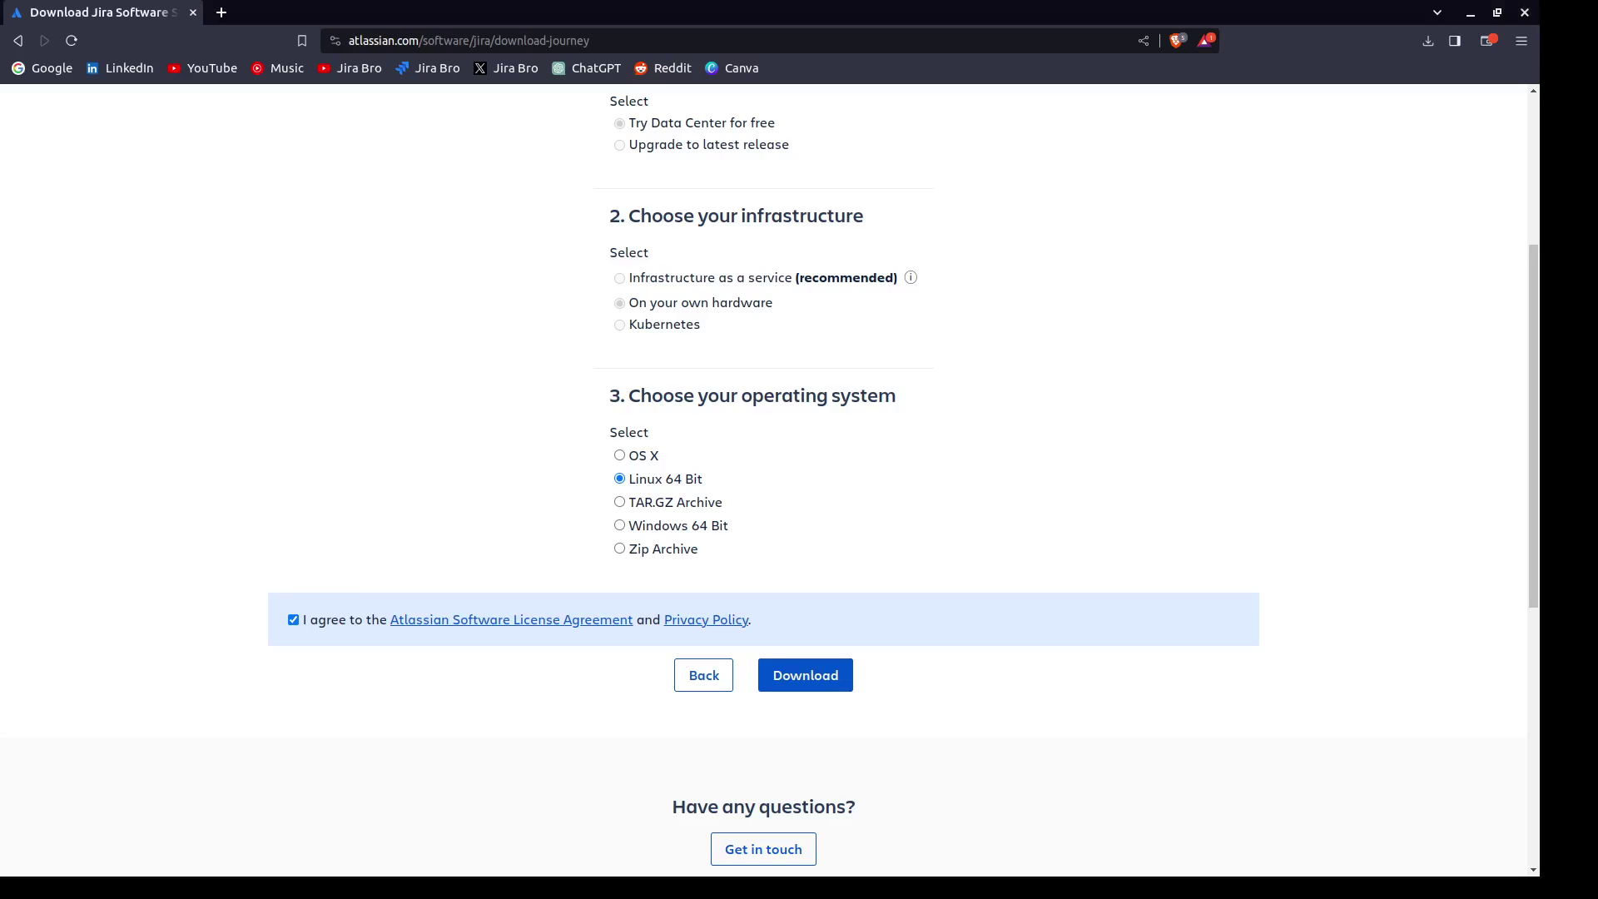
Load localhost:8080 in a new Brave tab to reach Jira's setup page.
{"action": "left_click", "coordinate": [219, 14]}
{"action": "type", "text": "l"}
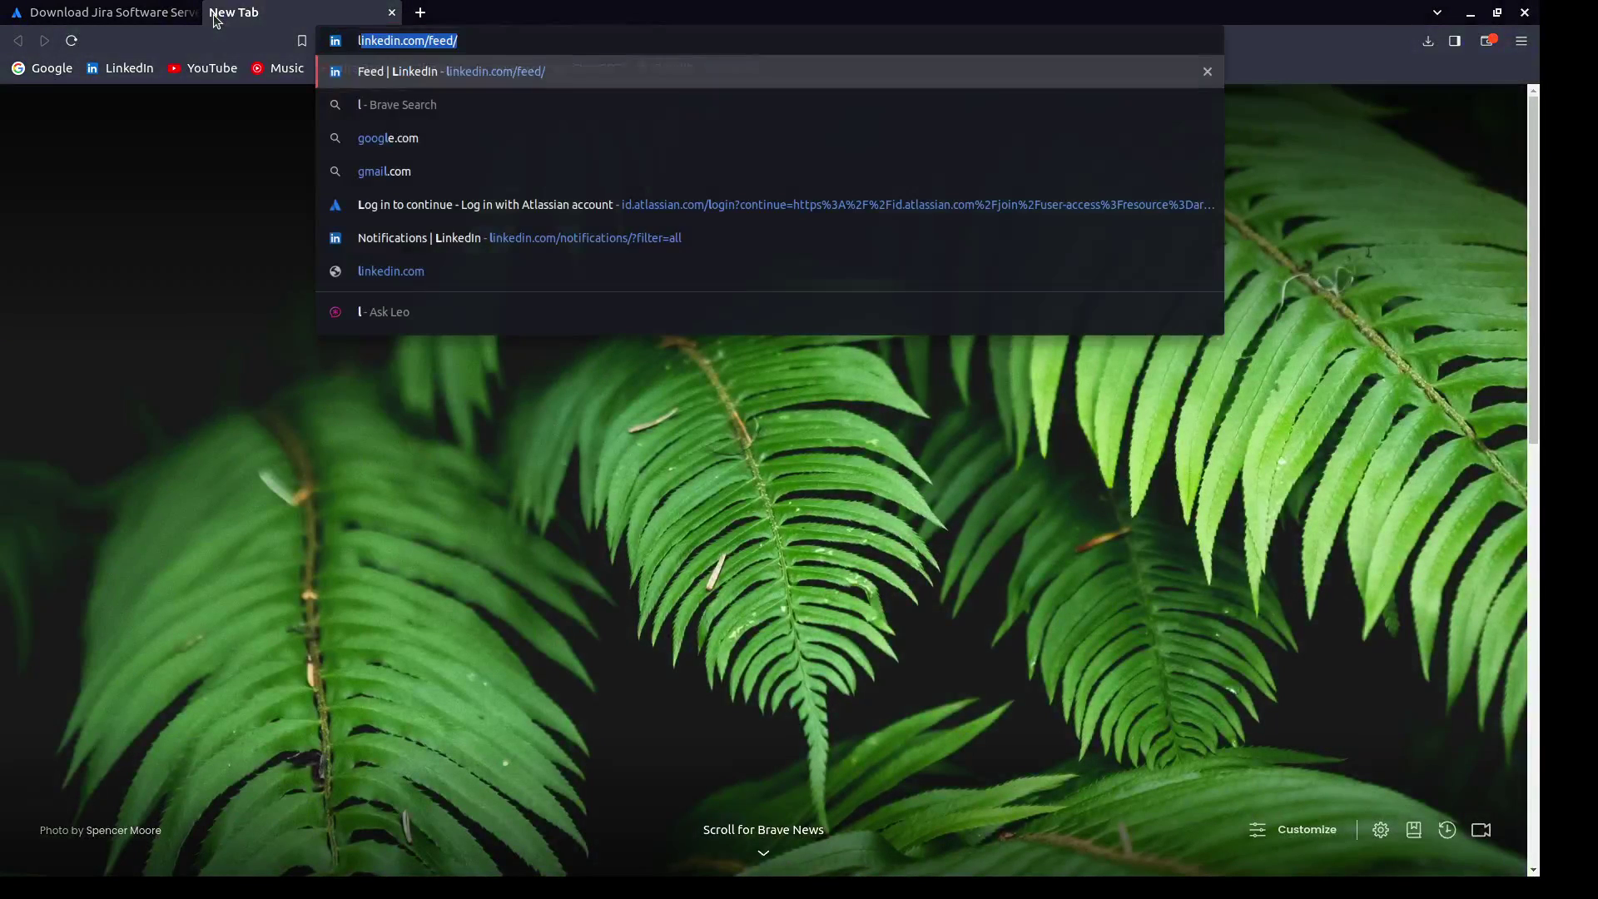
{"action": "type", "text": "ocalhos"}
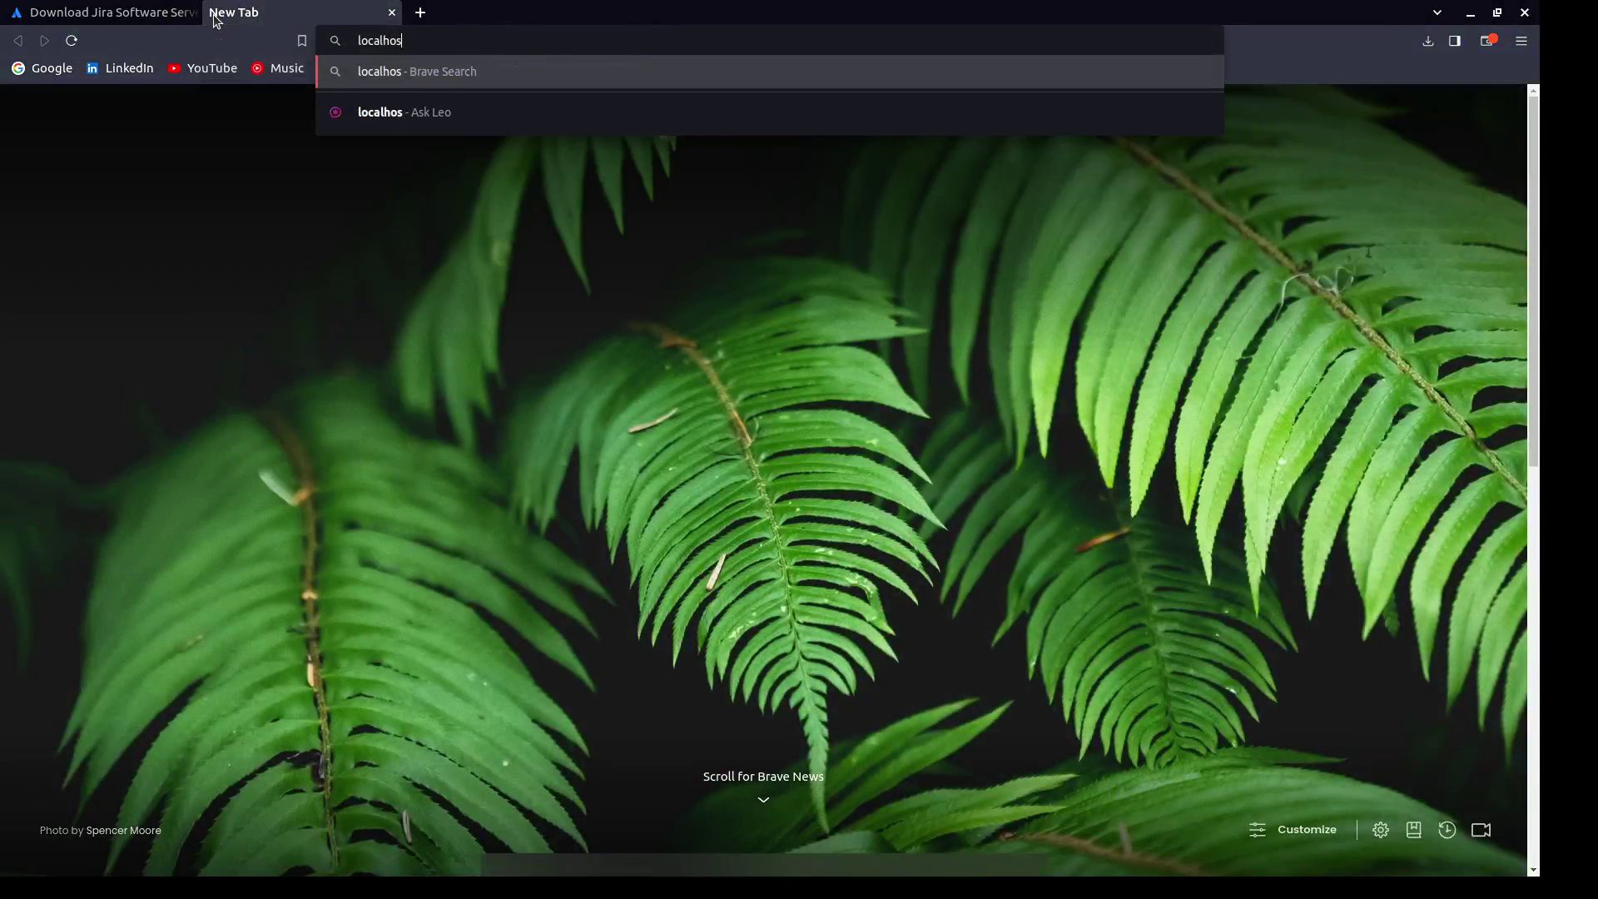
{"action": "type", "text": "t:8080"}
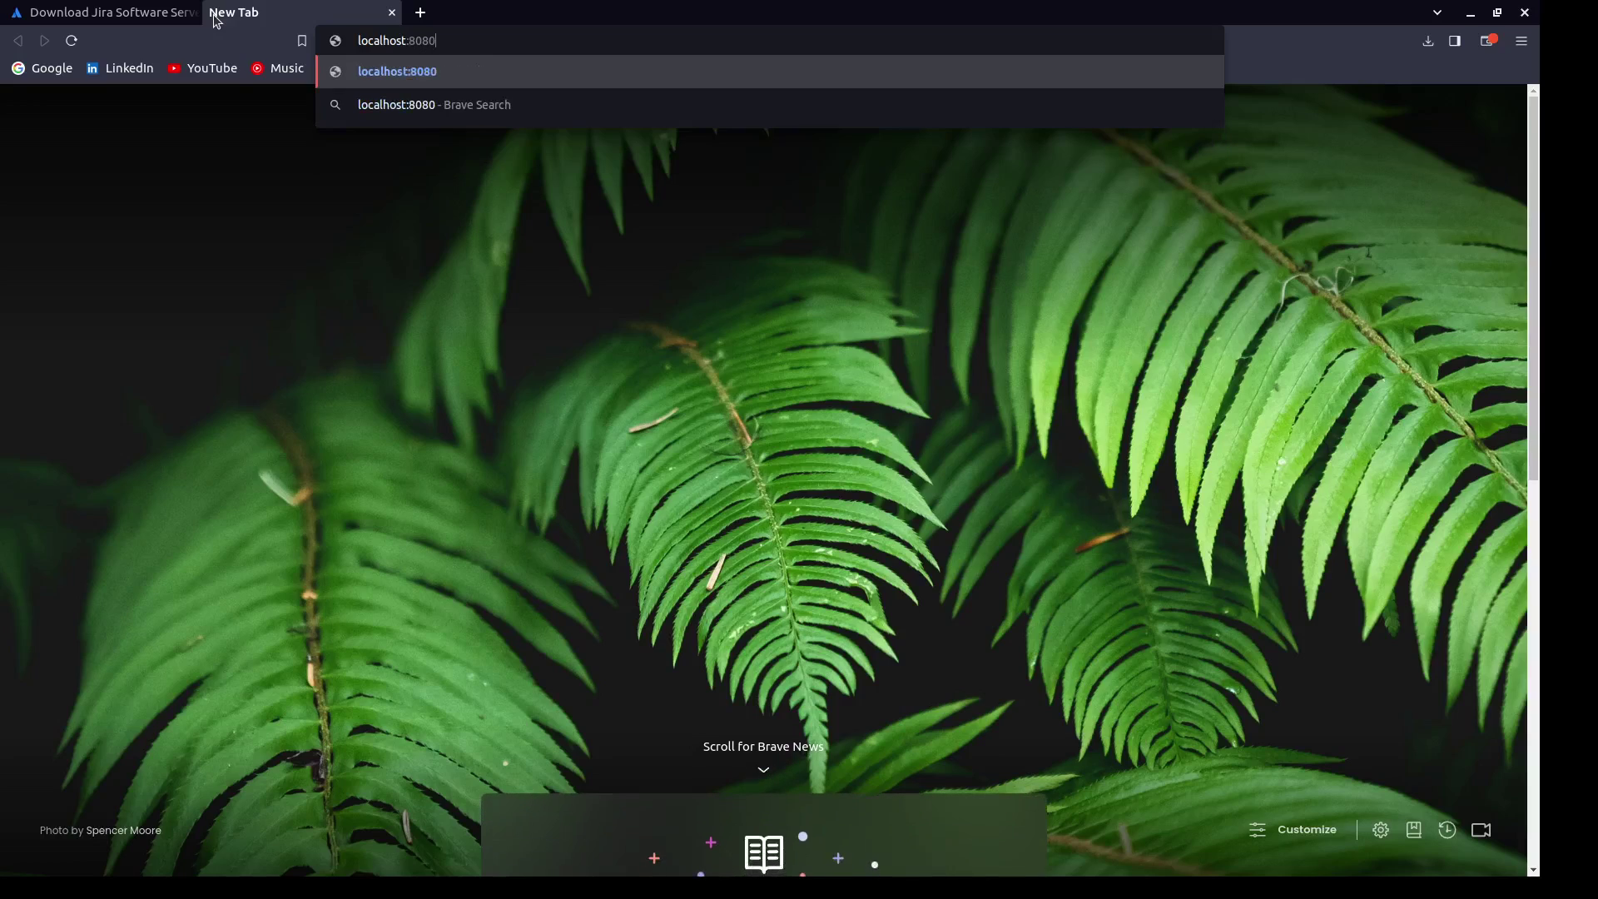
{"action": "key", "text": "Return"}
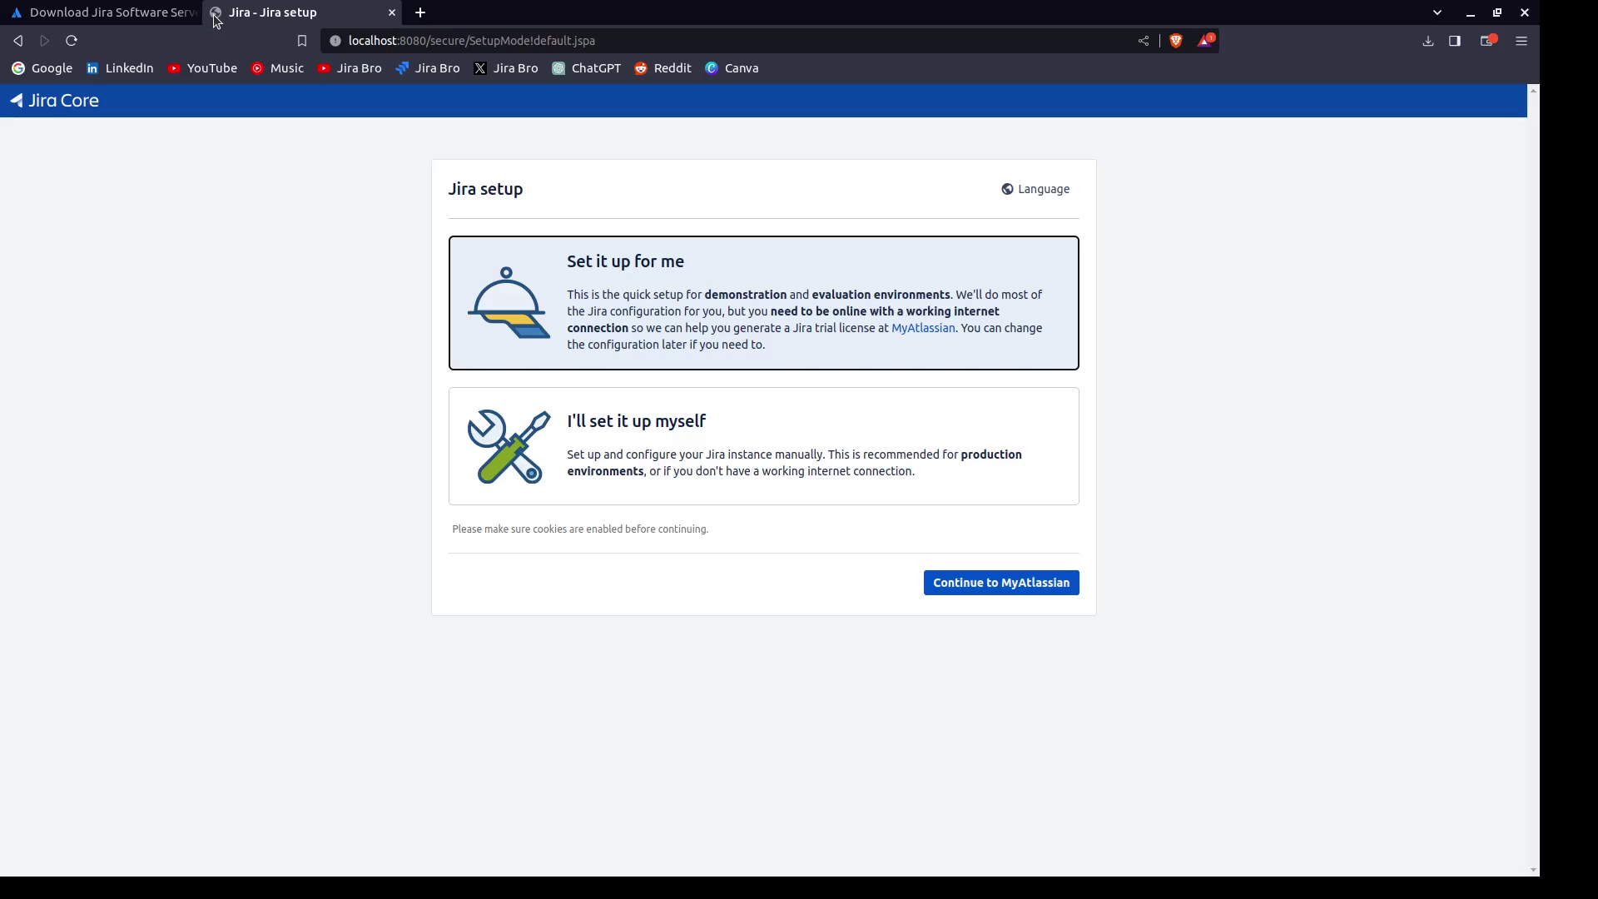
Generate a Data Center trial license on My Atlassian and confirm installing it locally.
{"action": "left_click", "coordinate": [964, 586]}
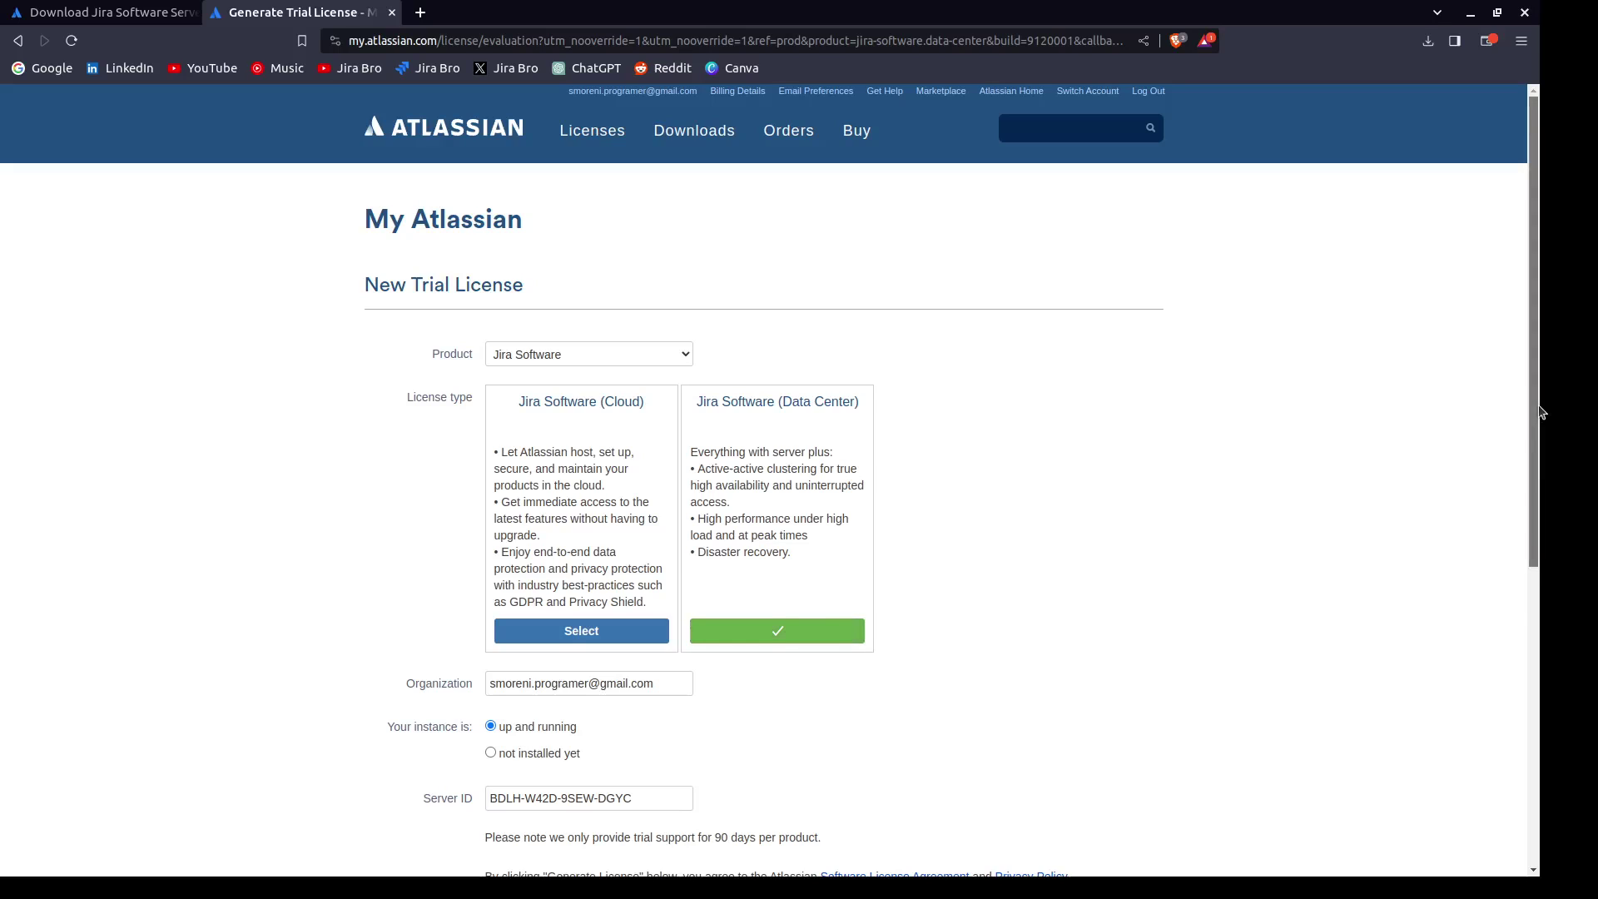
{"action": "left_click_drag", "start_coordinate": [1533, 412], "coordinate": [1489, 709]}
{"action": "left_click", "coordinate": [587, 423]}
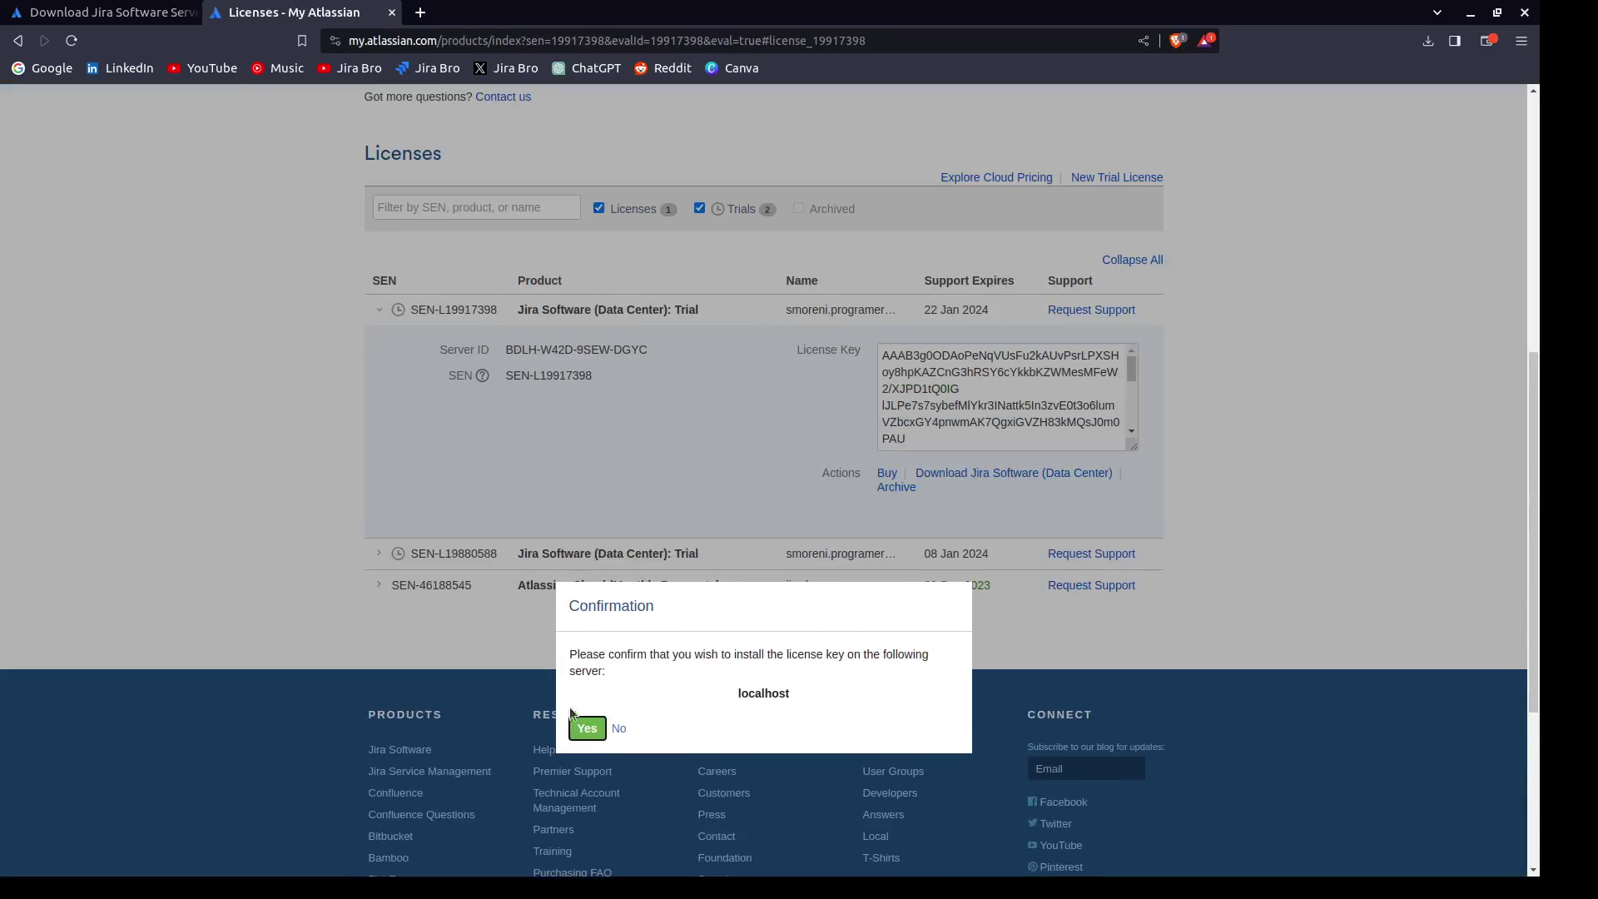
{"action": "left_click", "coordinate": [592, 729]}
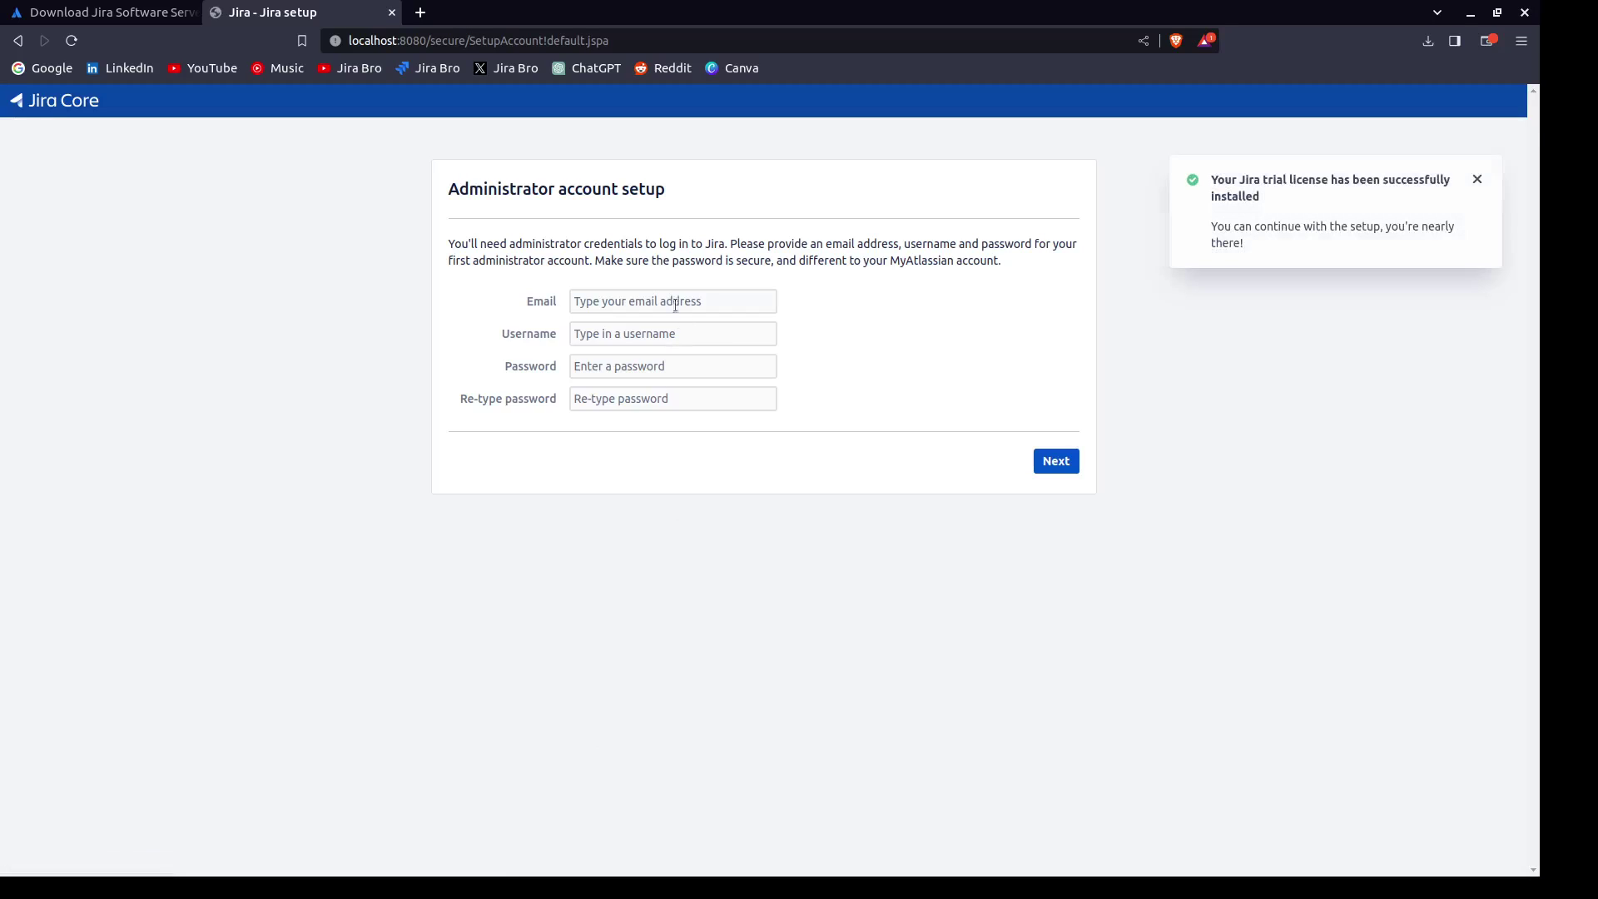
Enter the administrator's email, username and password twice, then submit the account.
{"action": "left_click", "coordinate": [664, 300]}
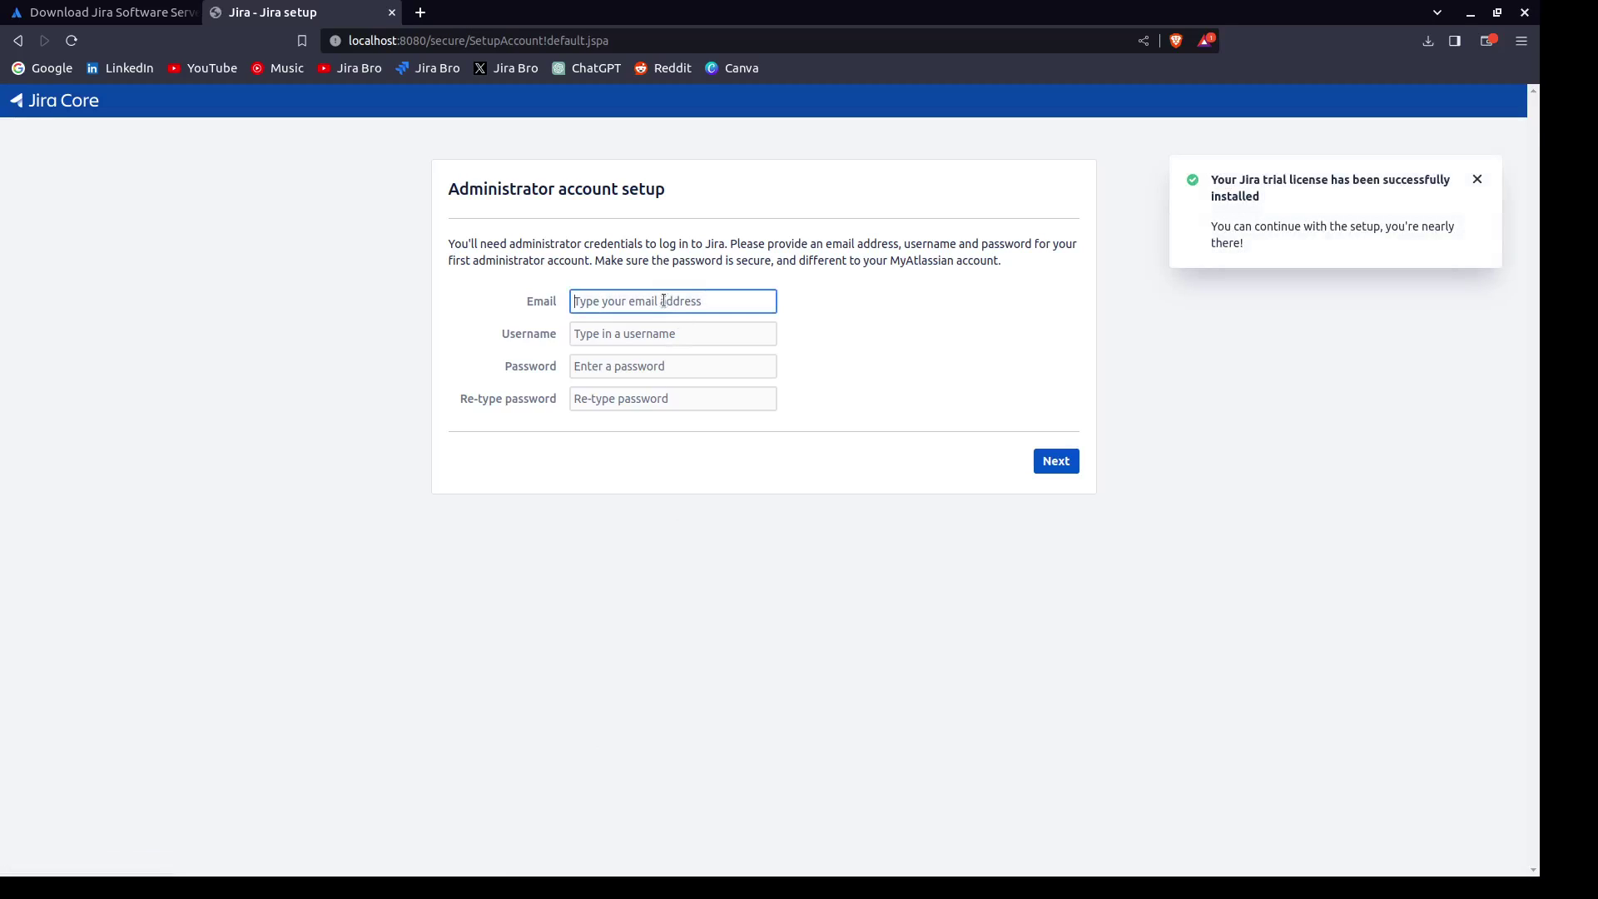
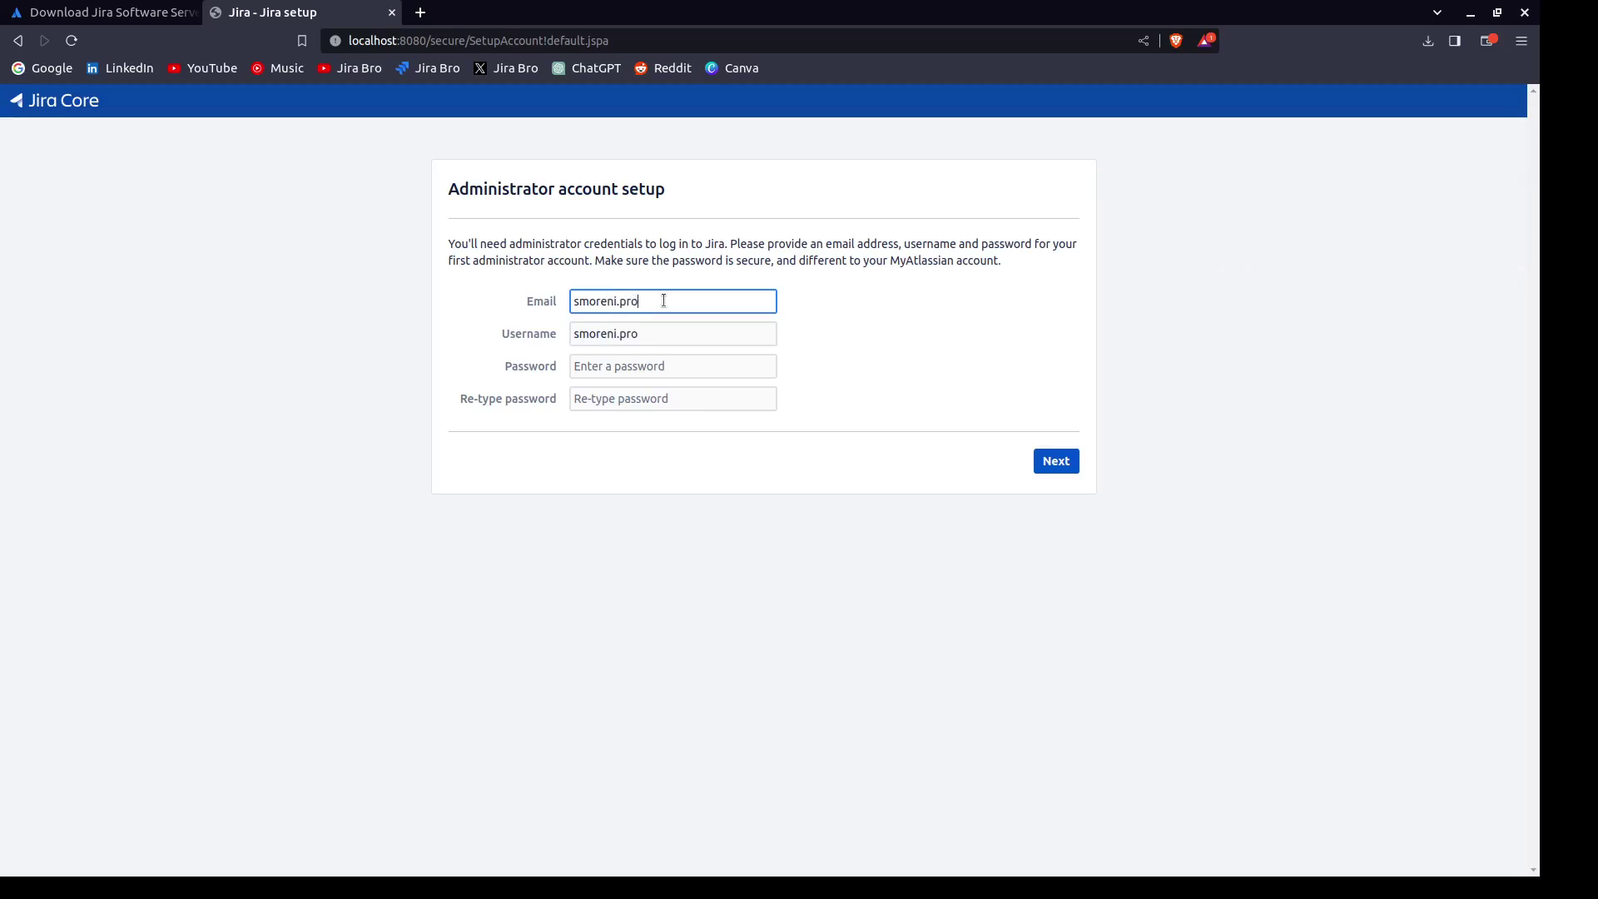
{"action": "key", "text": "Tab"}
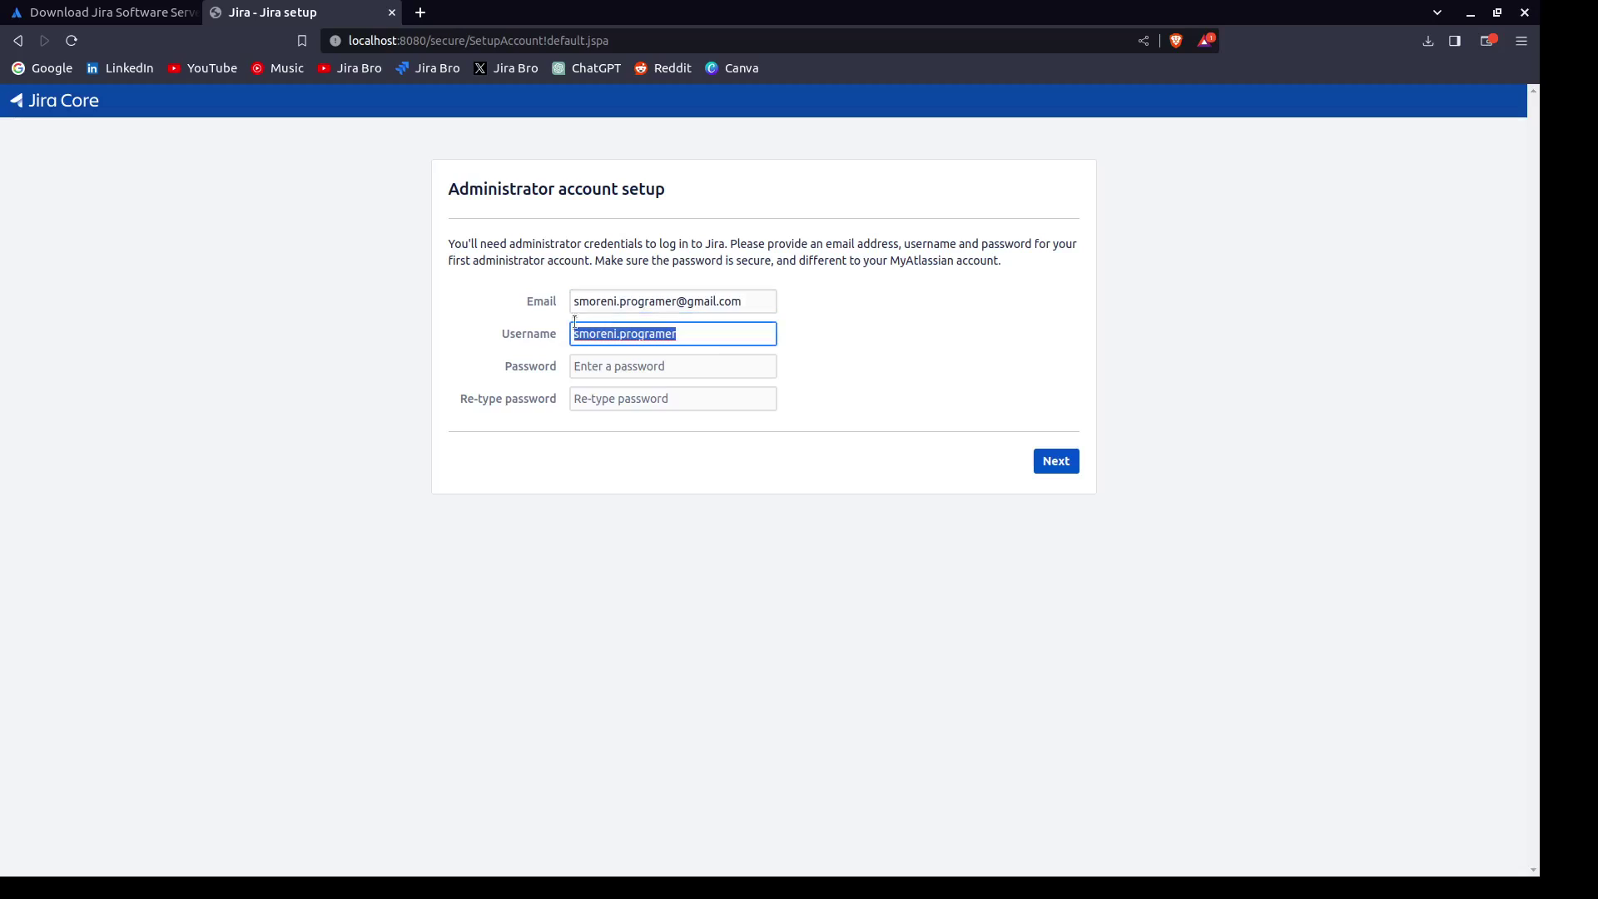
{"action": "type", "text": "nikola"}
{"action": "key", "text": "Tab"}
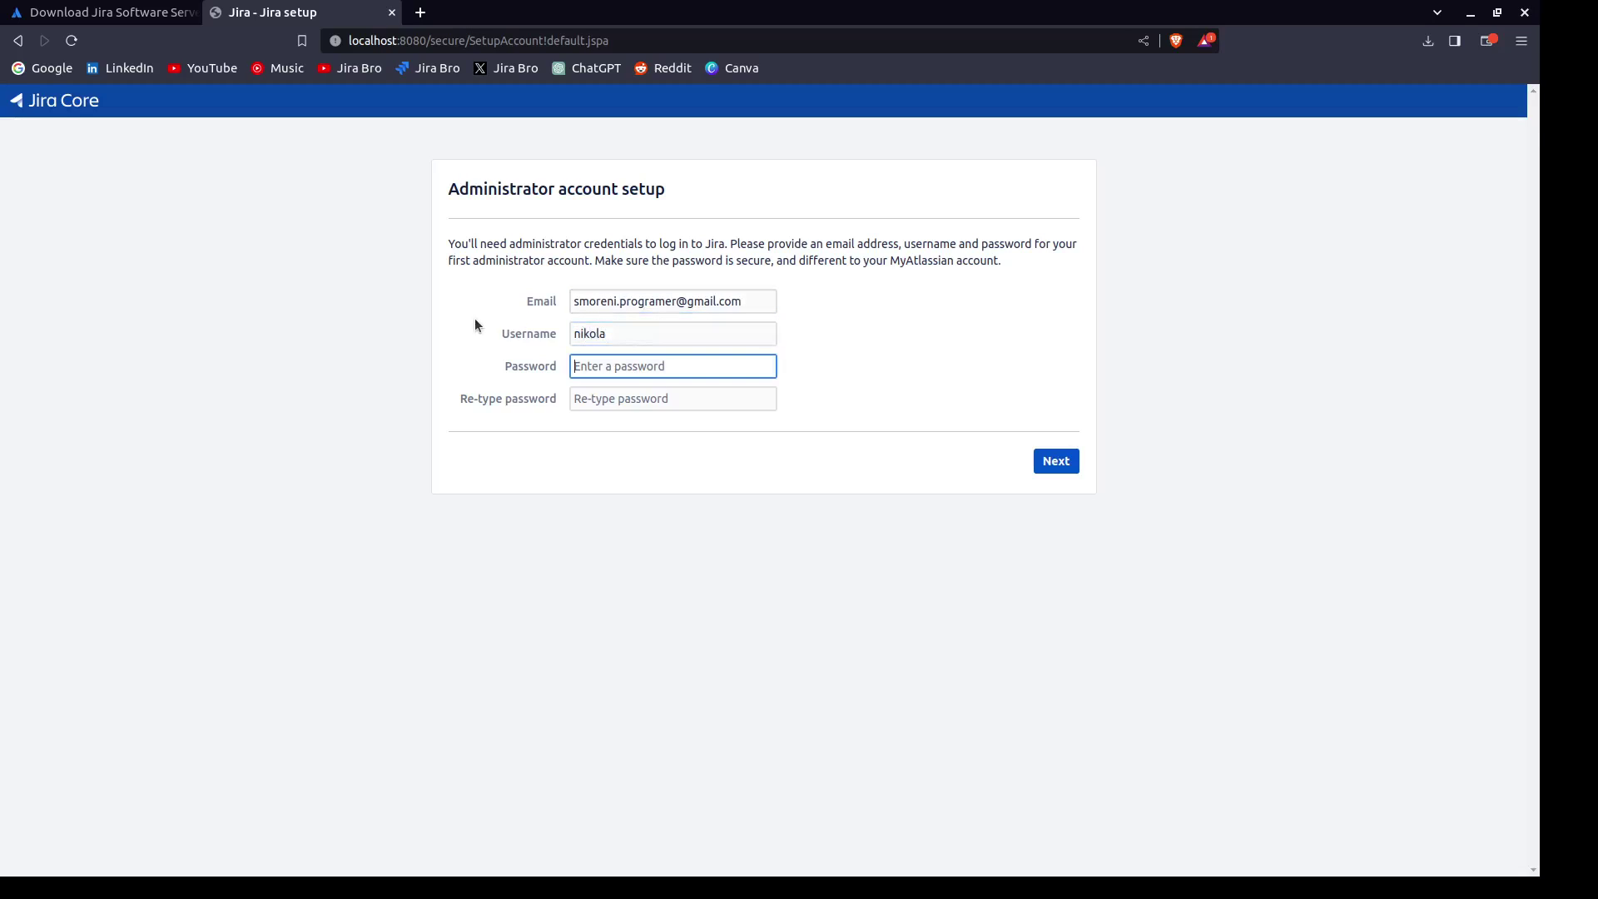
{"action": "type", "text": "•••••"}
{"action": "key", "text": "Tab"}
{"action": "type", "text": "••••"}
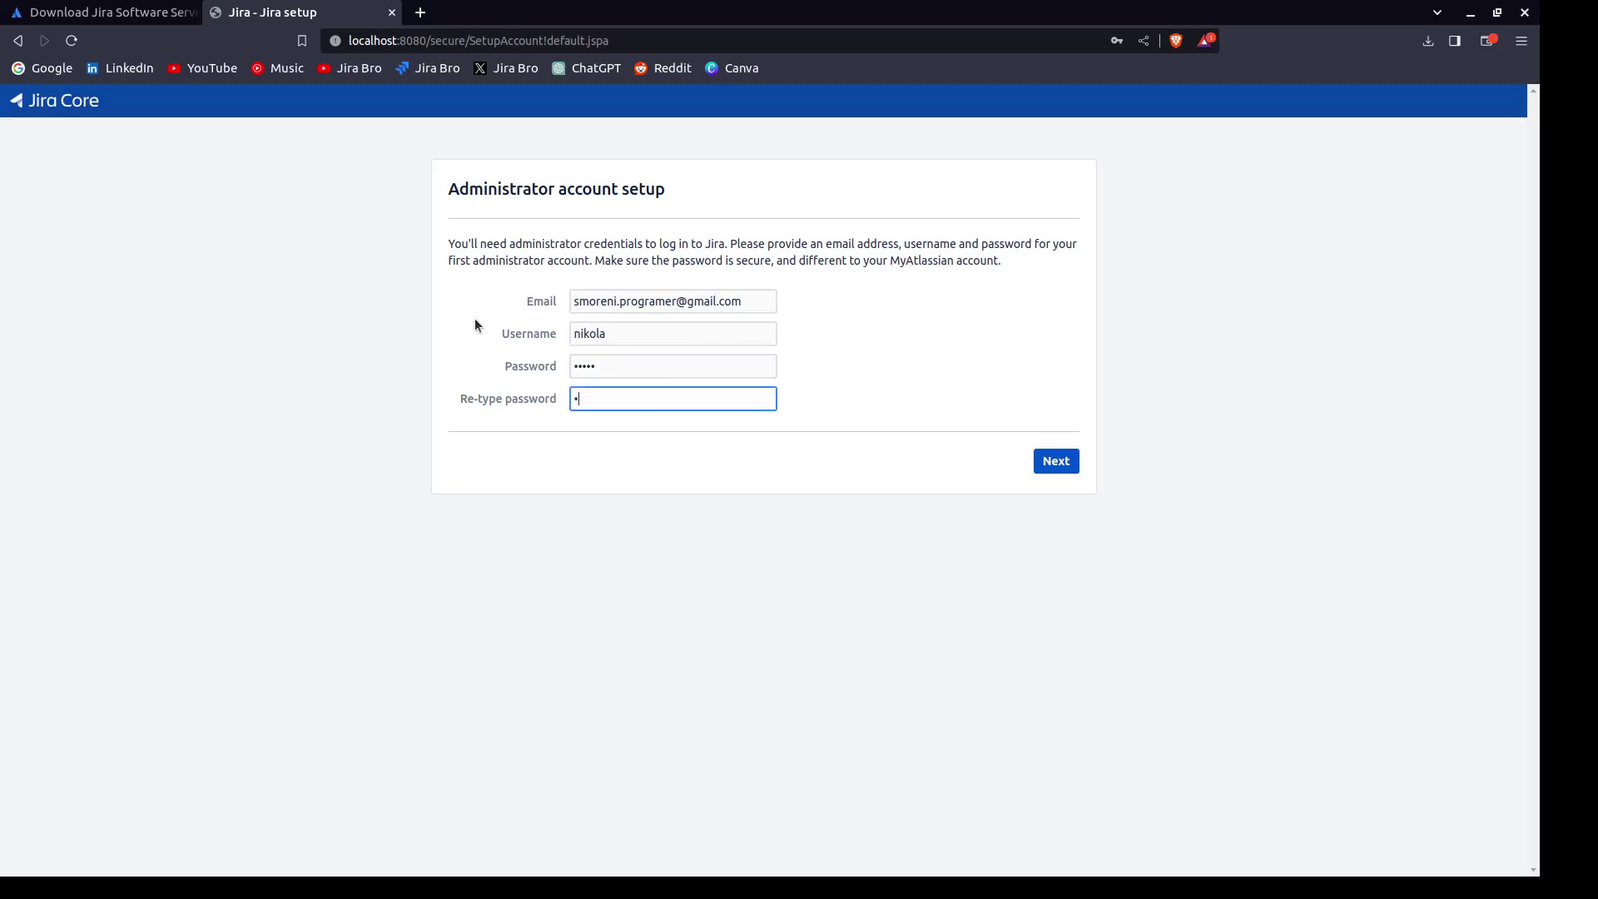
{"action": "type", "text": "•"}
{"action": "key", "text": "Return"}
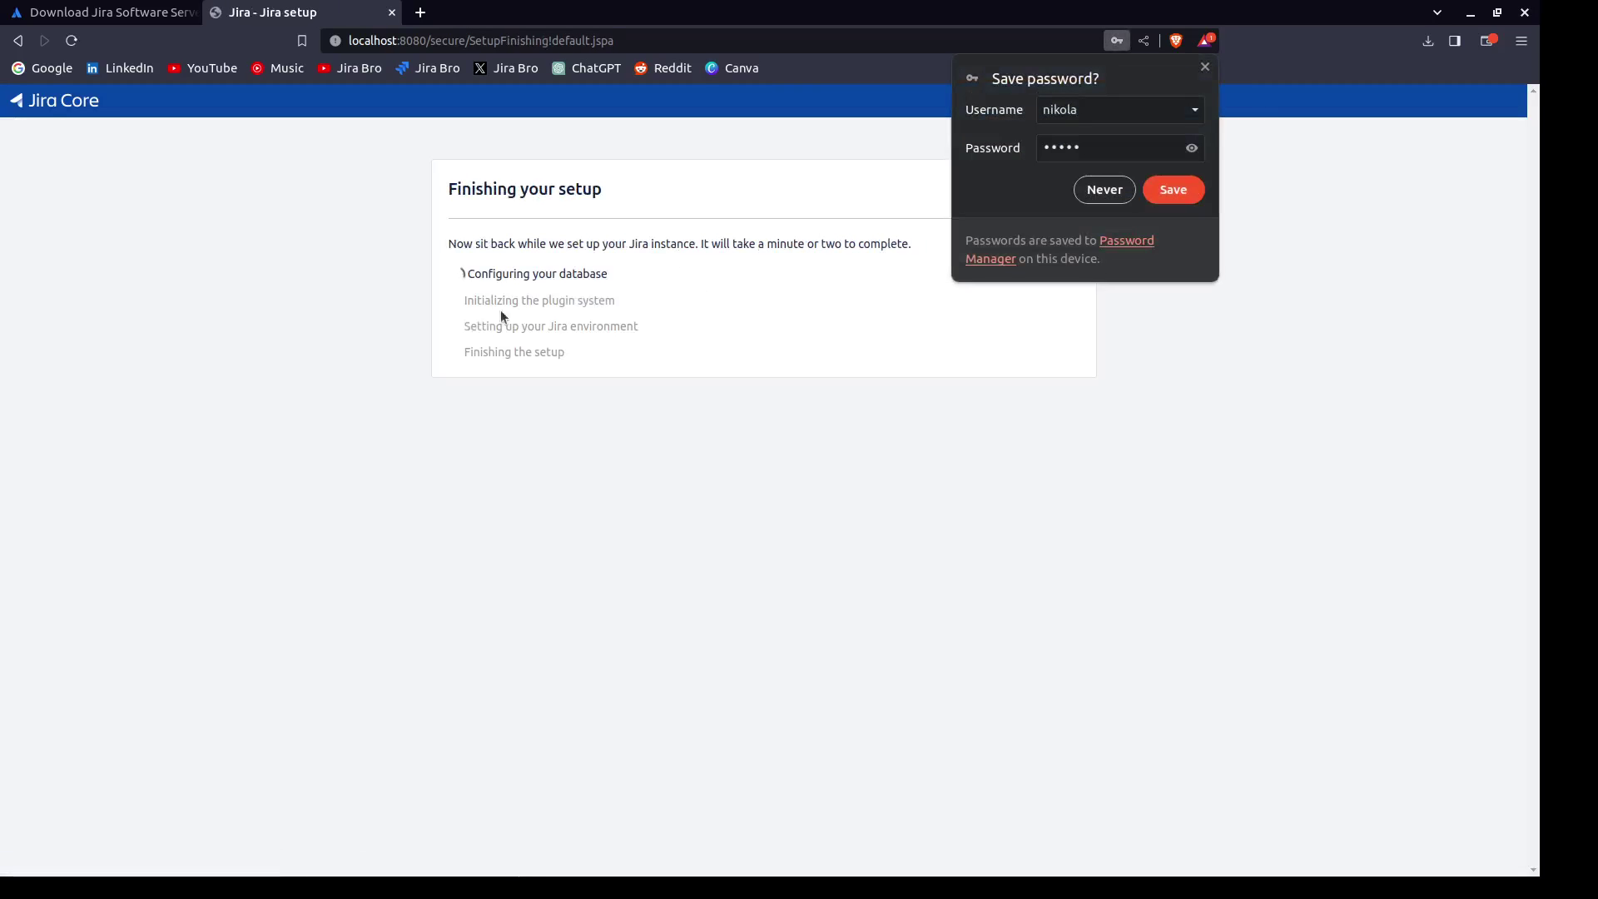
Decline saving the password and wait until Jira reports it is ready to go.
{"action": "left_click", "coordinate": [1101, 190]}
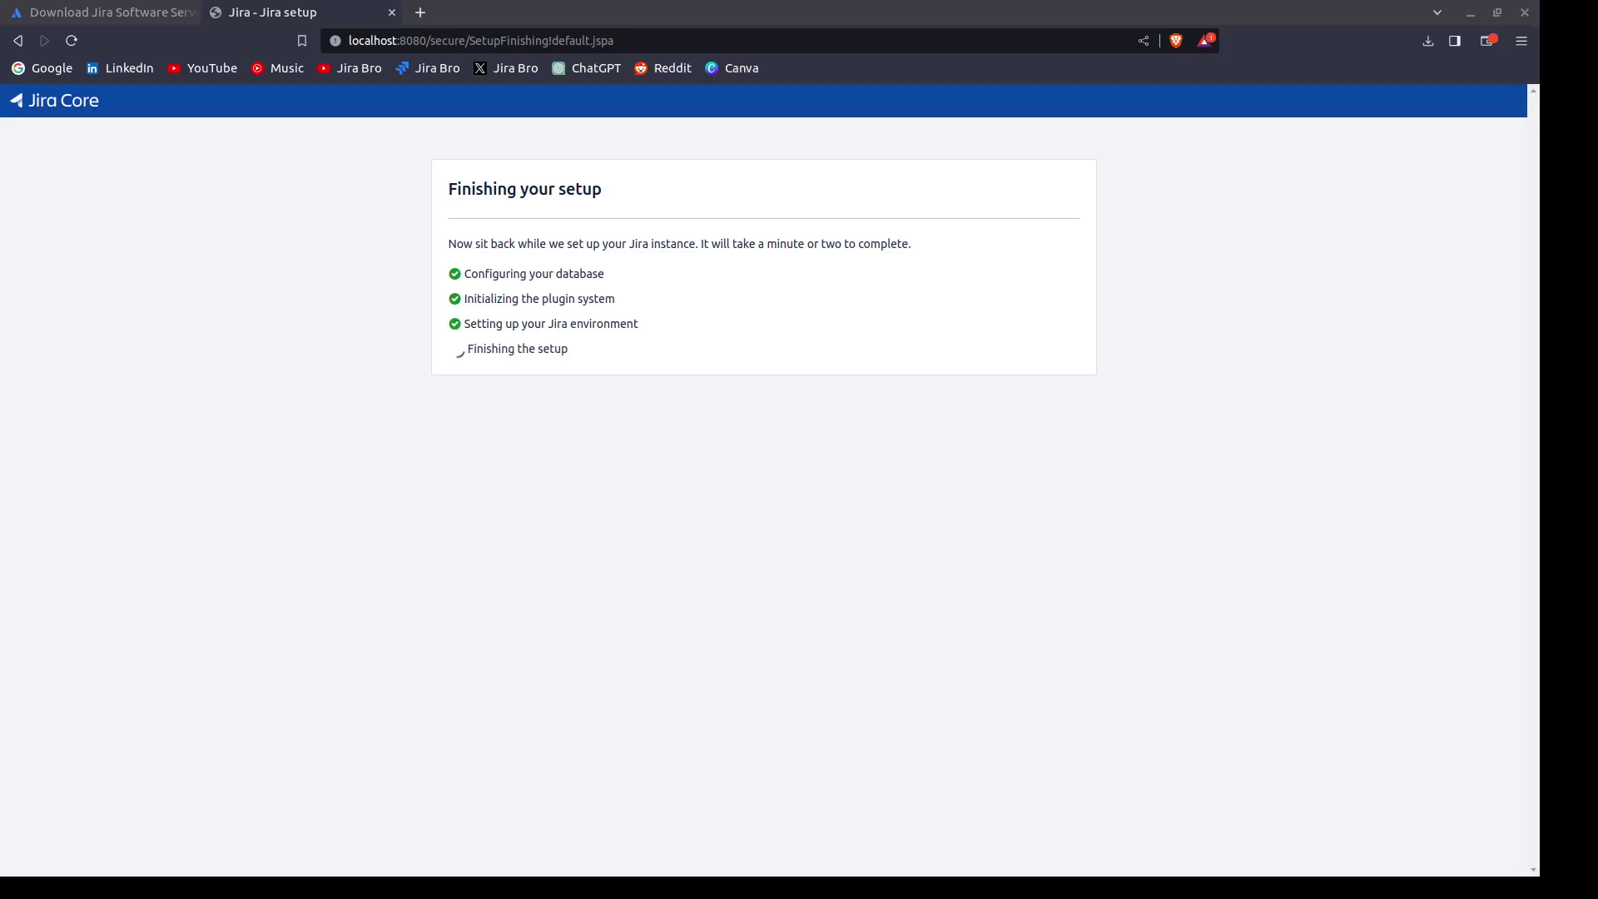
{"action": "left_click", "coordinate": [239, 370]}
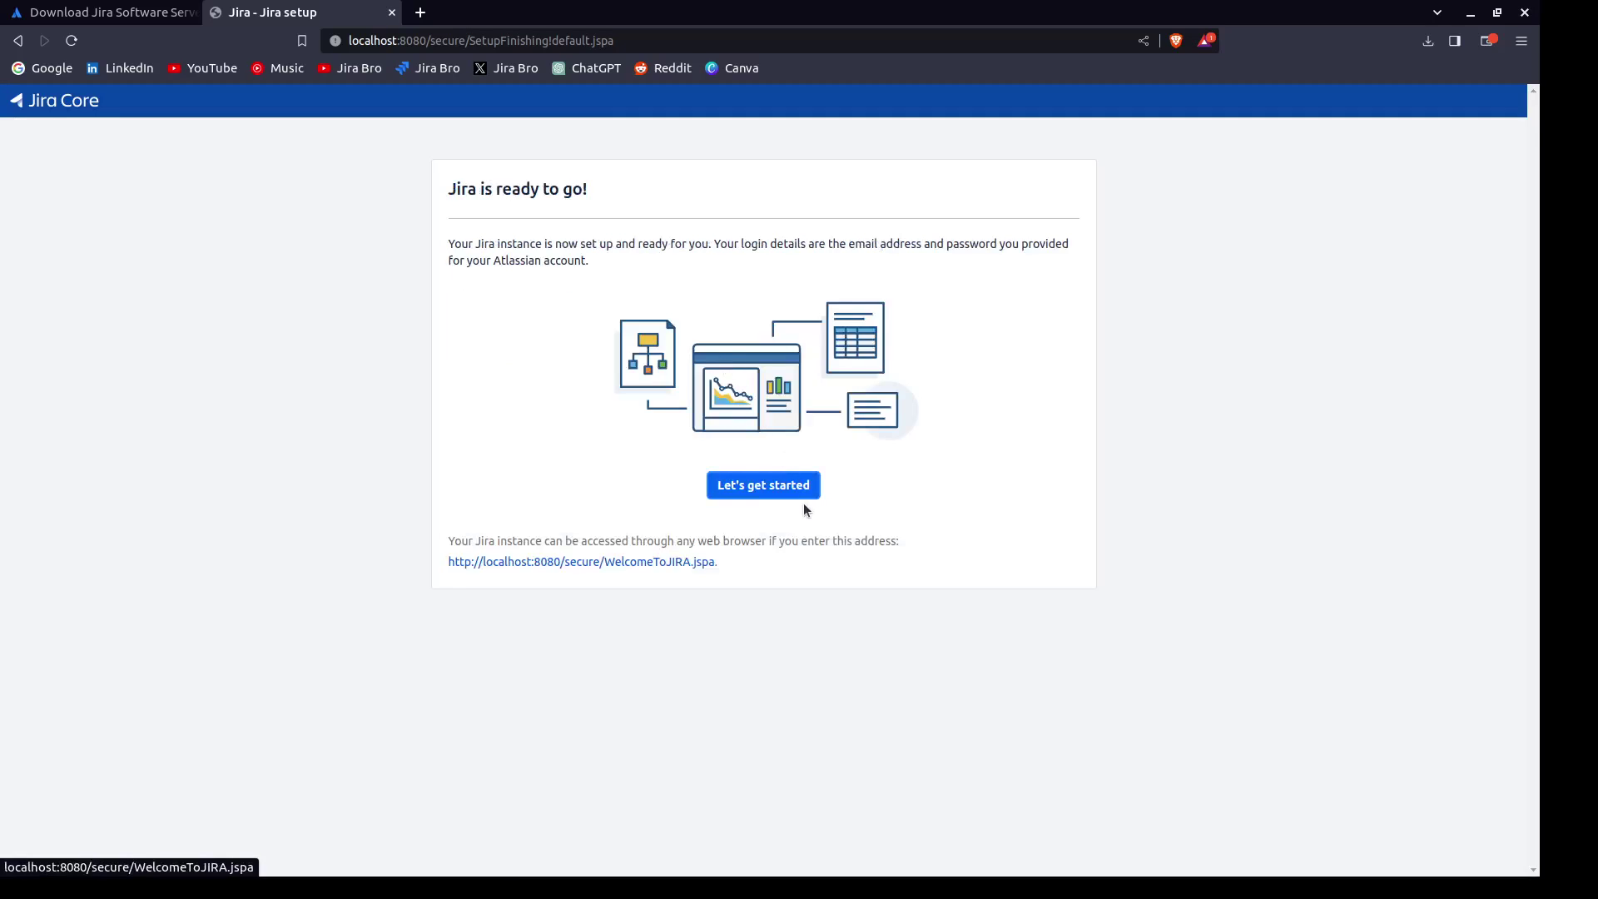
Start onboarding, keep English (United States) as the language, and skip the avatar step.
{"action": "left_click", "coordinate": [782, 494]}
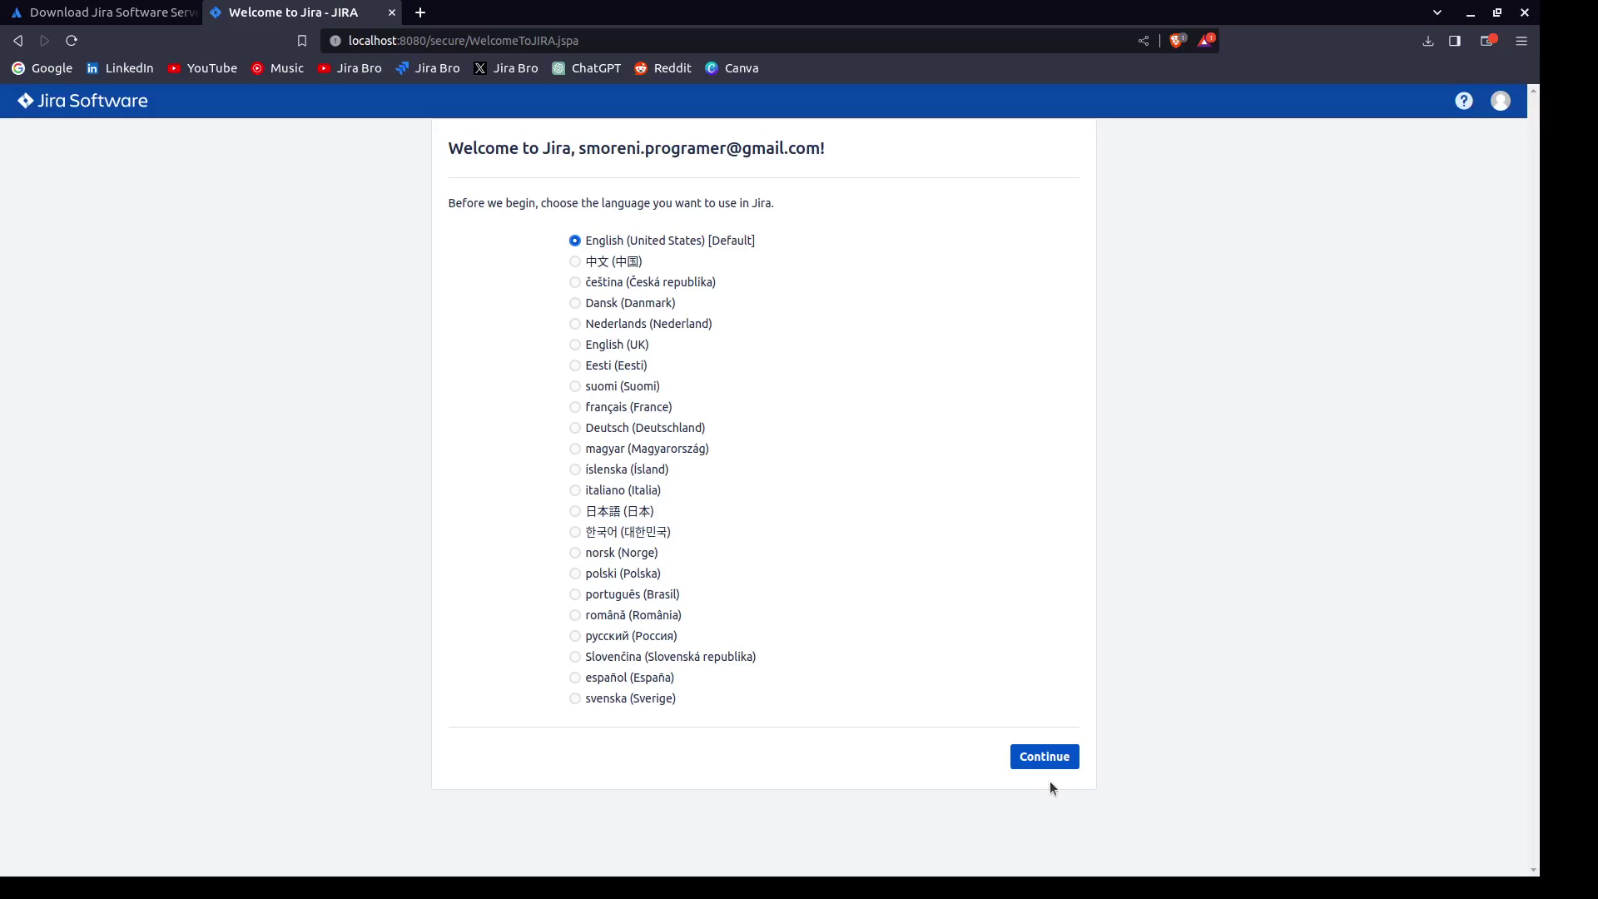
{"action": "left_click", "coordinate": [1047, 767]}
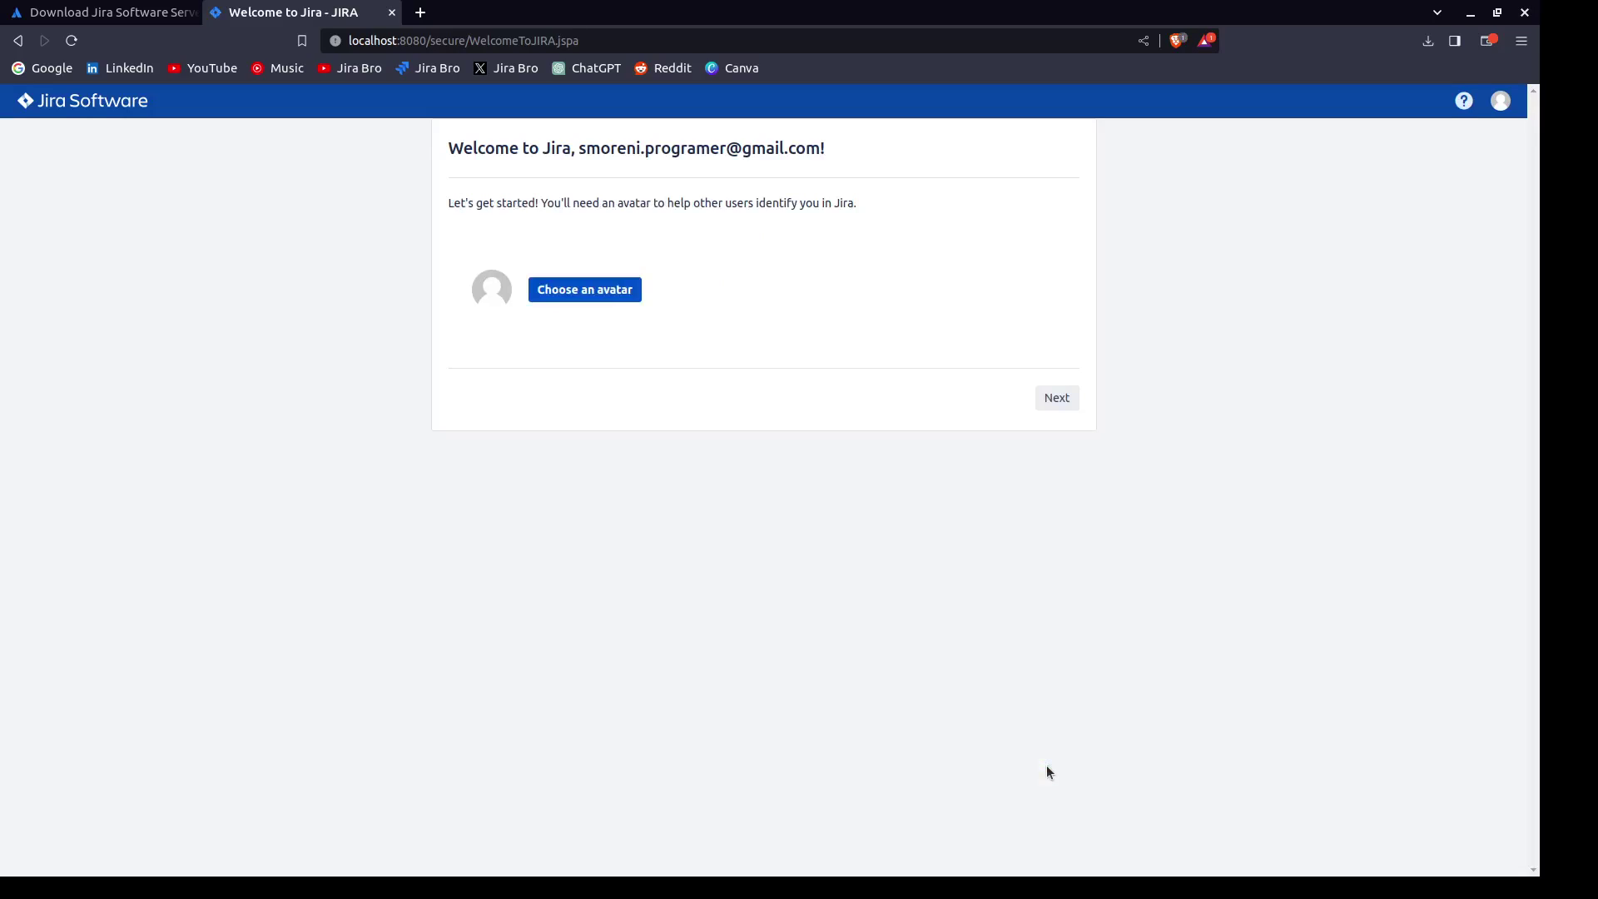
{"action": "left_click", "coordinate": [1056, 397]}
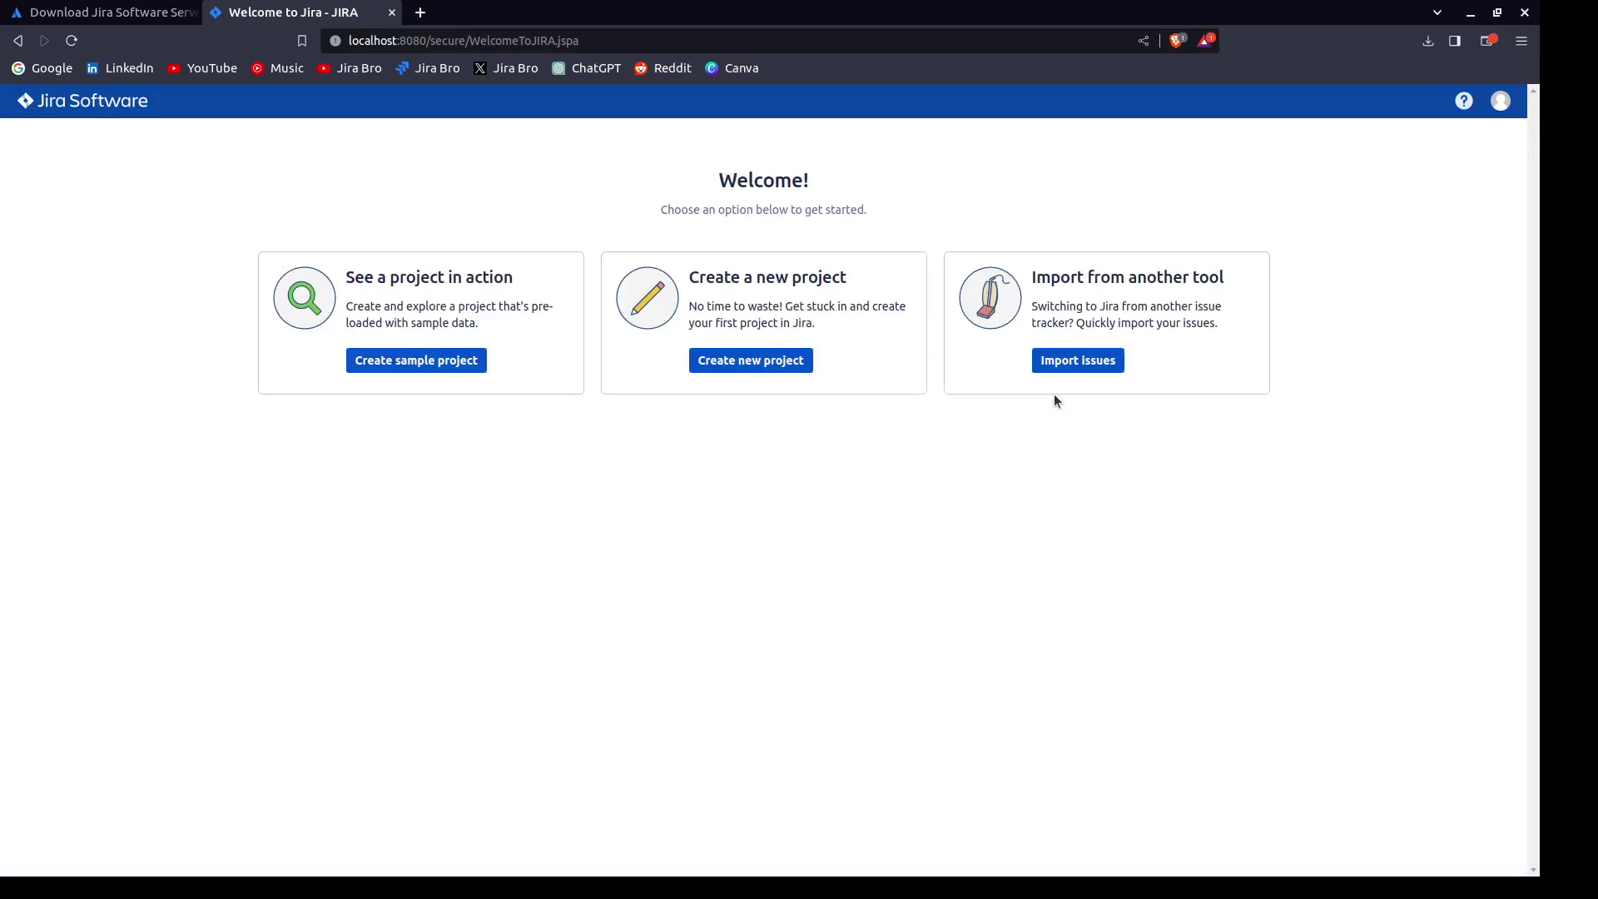
Pick the Kanban software development template and submit a new project named JiraBro, key JIR.
{"action": "left_click", "coordinate": [754, 360]}
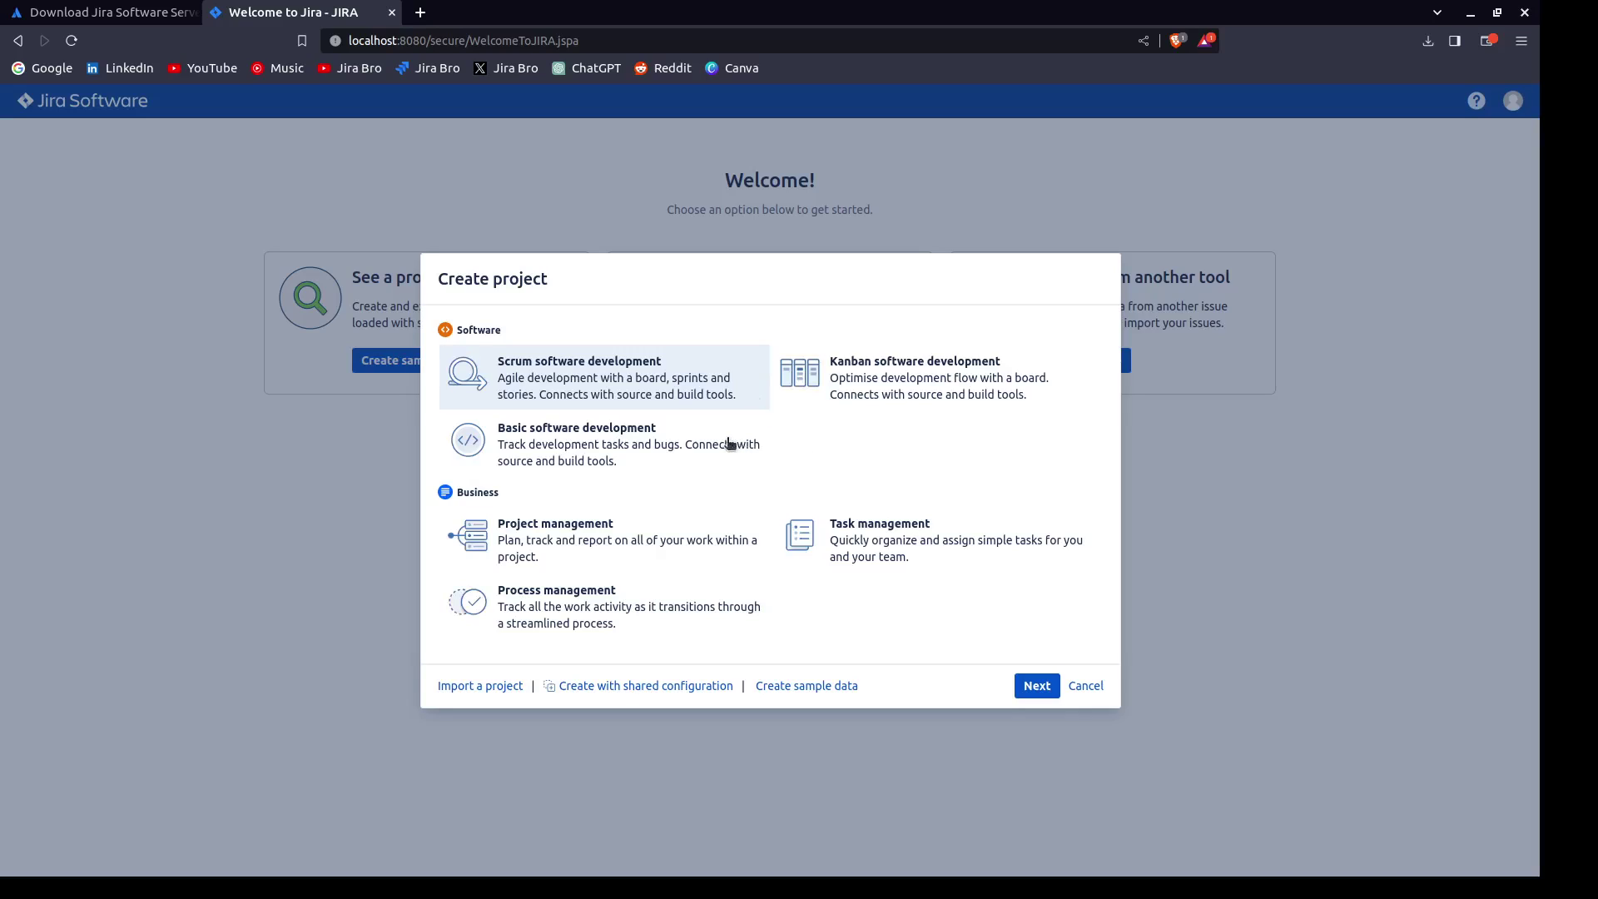
{"action": "left_click", "coordinate": [913, 403]}
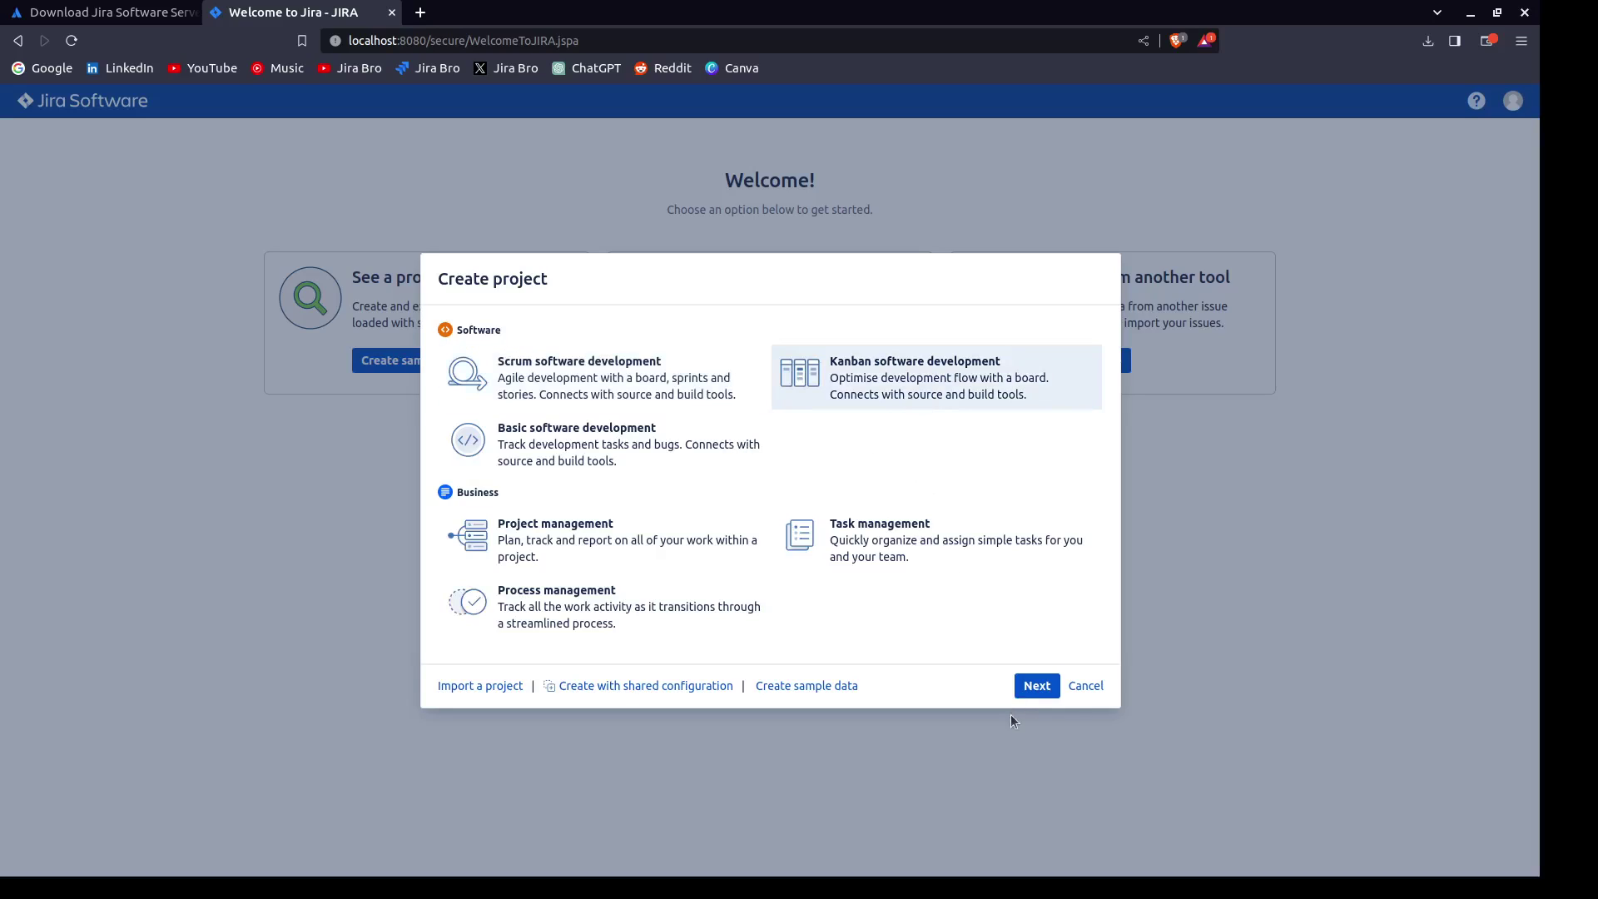
{"action": "left_click", "coordinate": [1038, 687]}
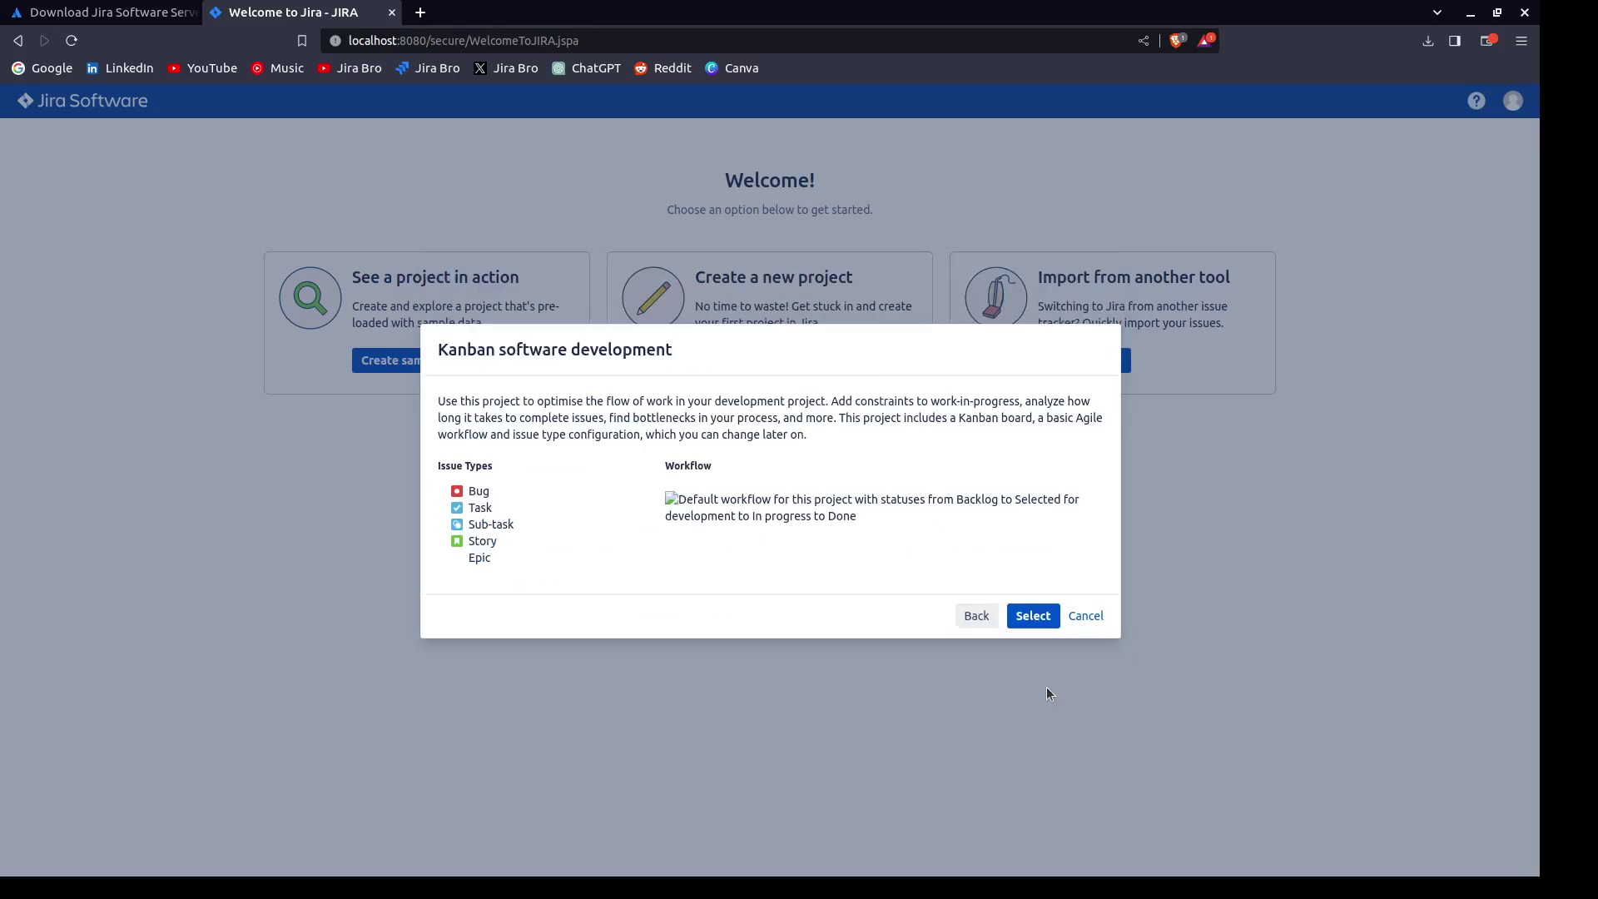
{"action": "left_click", "coordinate": [1034, 617]}
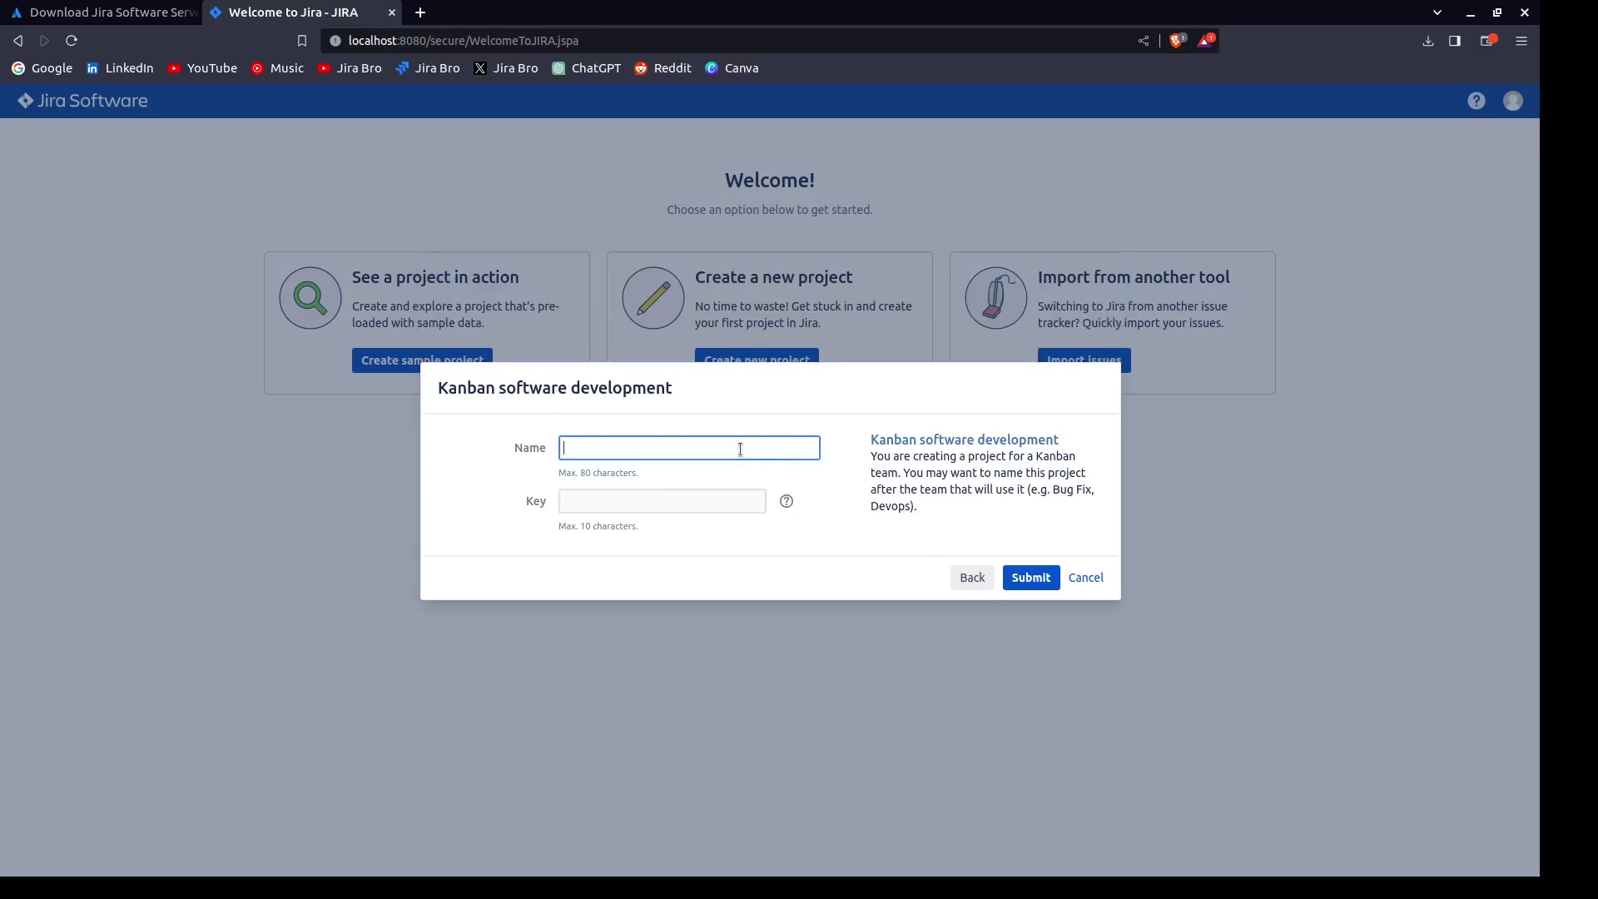
{"action": "type", "text": "JIr"}
{"action": "type", "text": "raBro"}
{"action": "left_click", "coordinate": [1018, 587]}
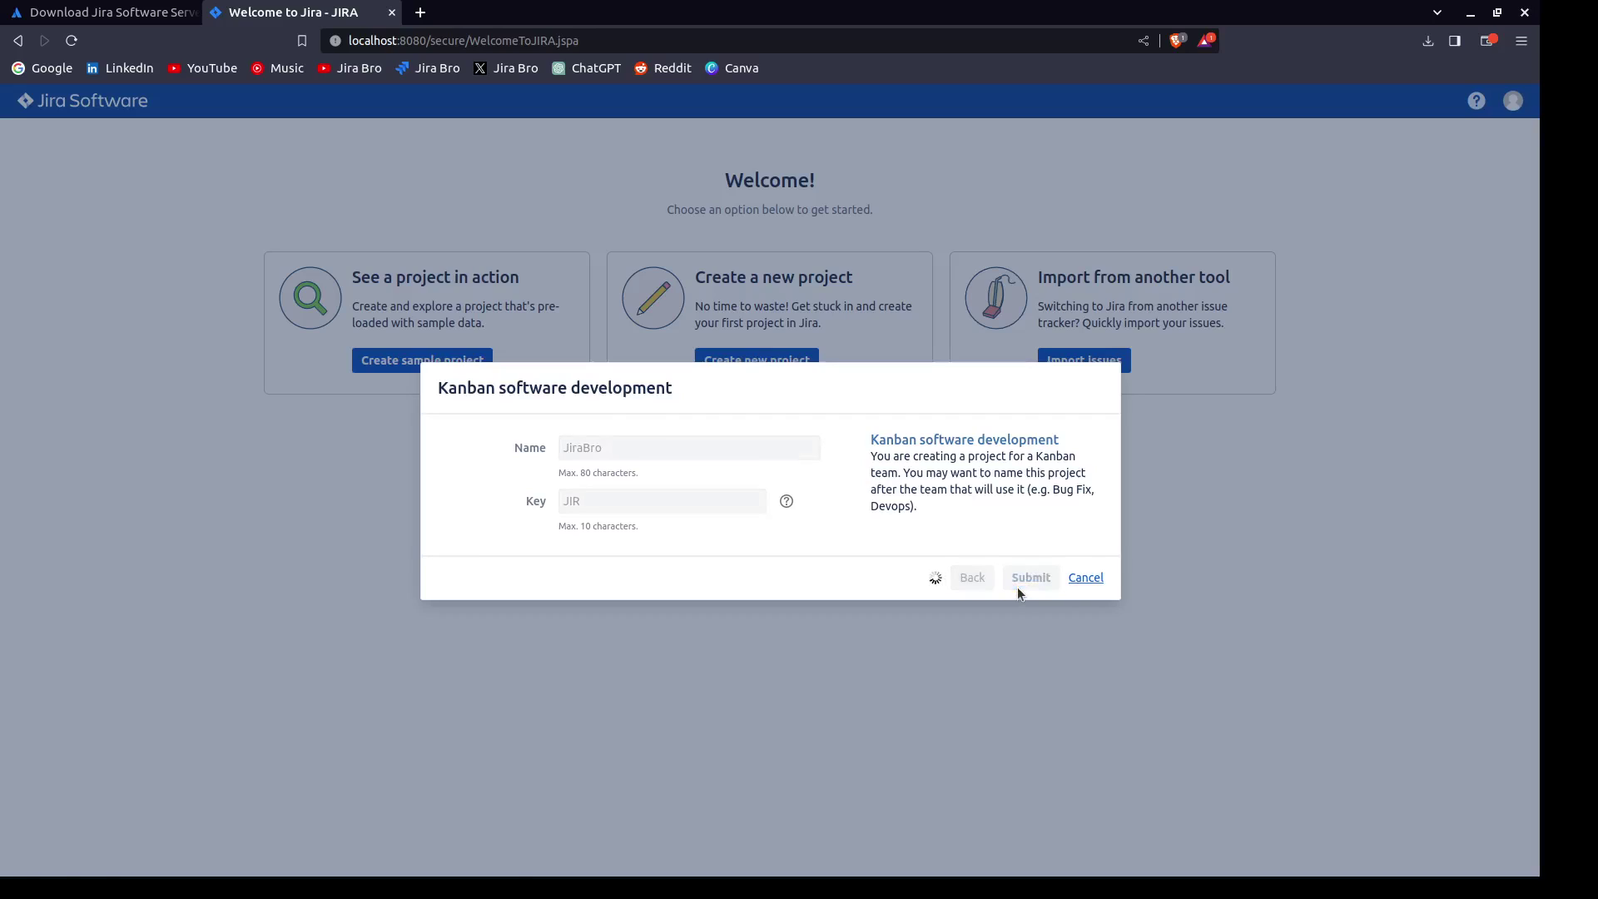